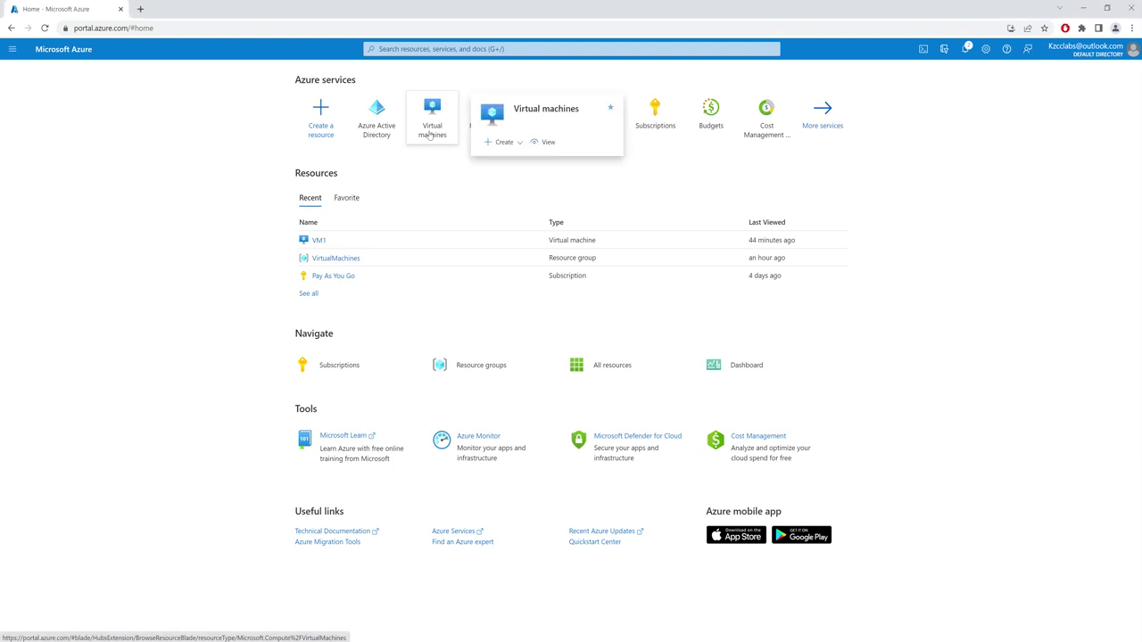
# Open the VM1 virtual machine from the virtual machines list and review its overview properties.
pyautogui.click(431, 132)
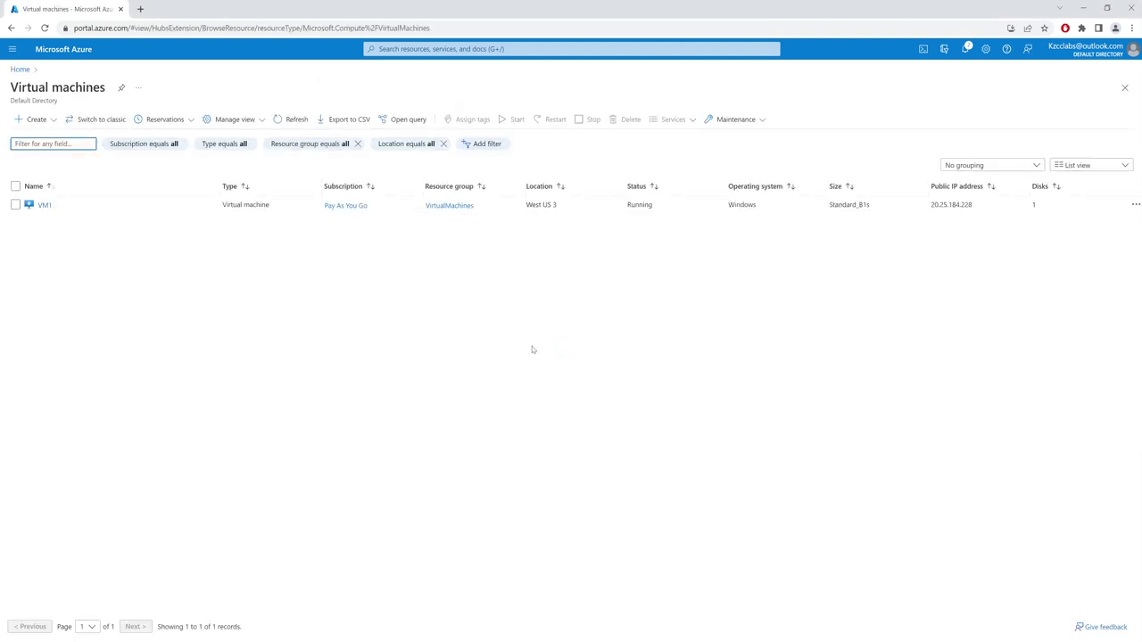
pyautogui.click(45, 206)
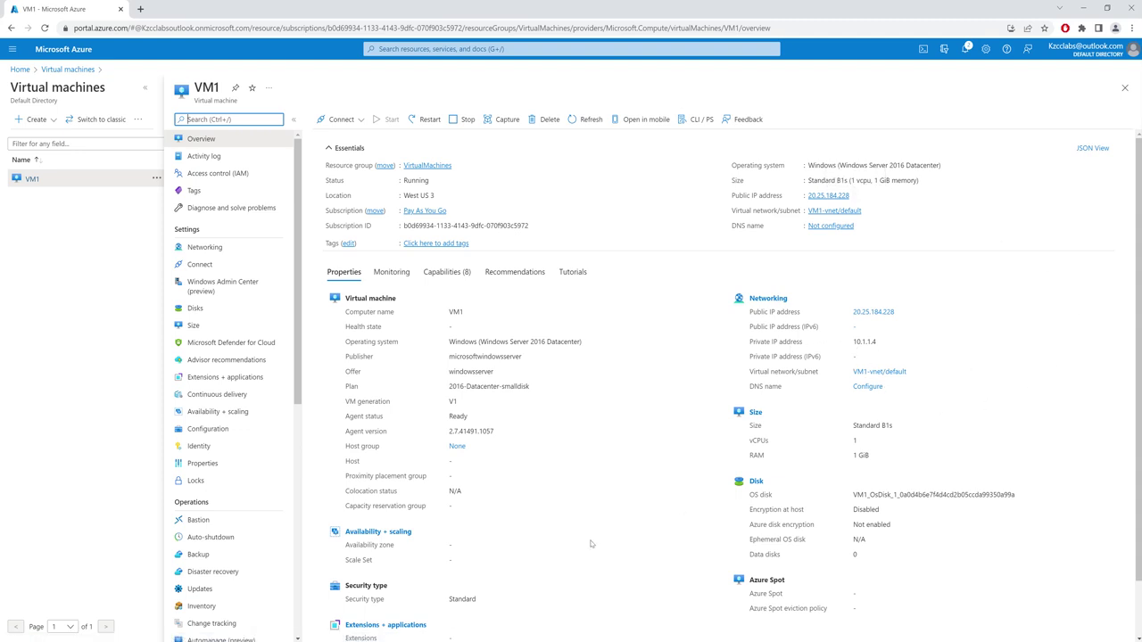
pyautogui.scroll(-1, 620, 507)
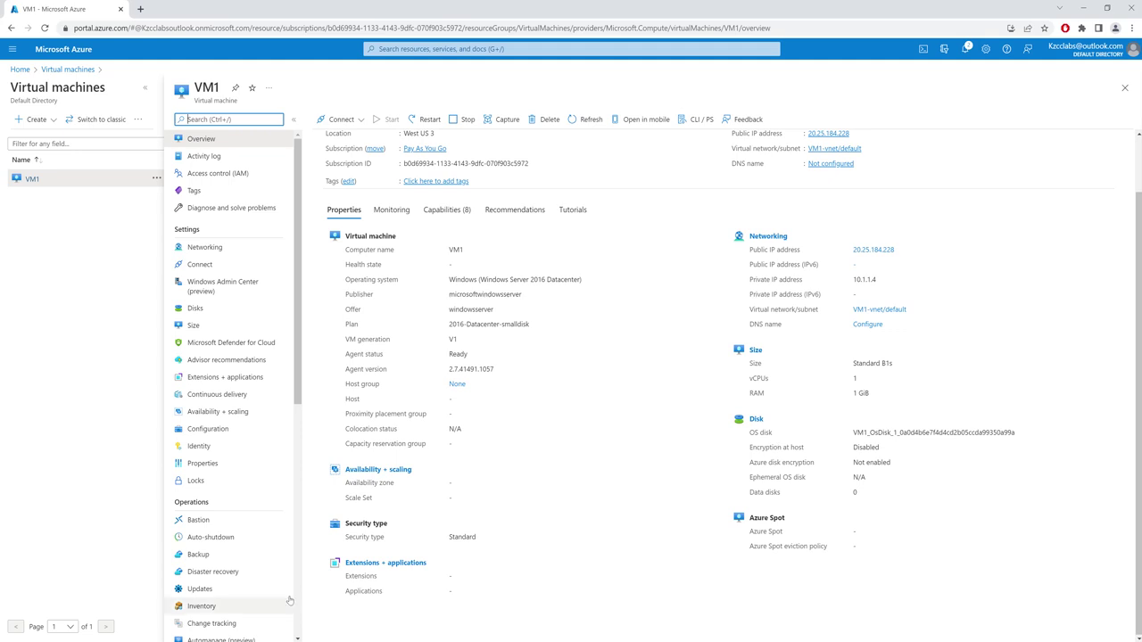
# View VM1's activity log and expand the "Create role assignment" operation.
pyautogui.click(211, 159)
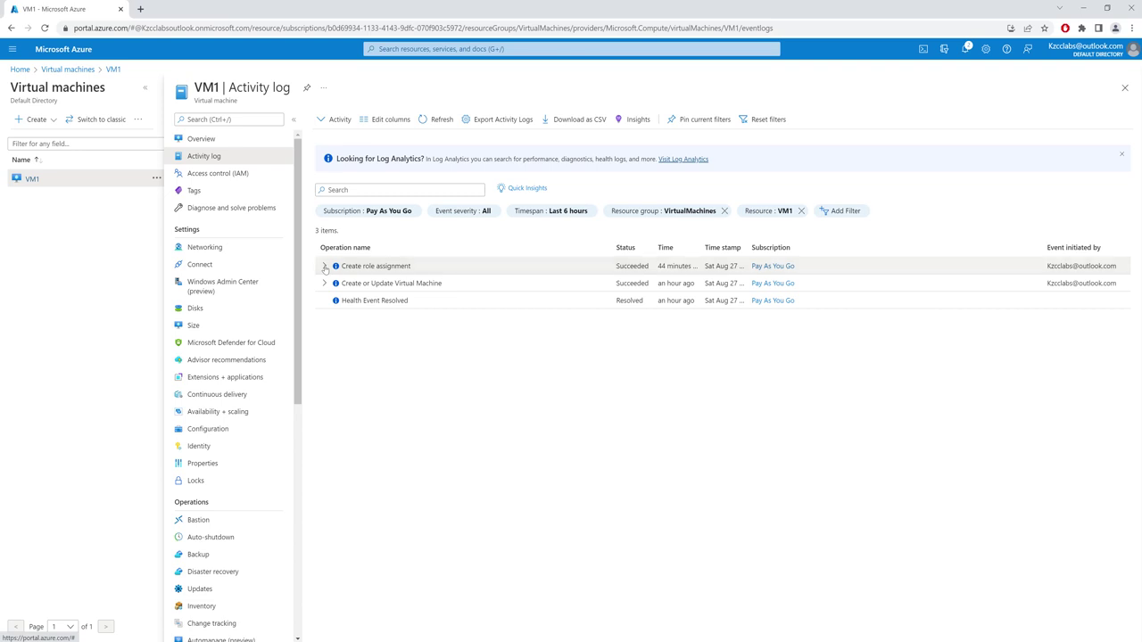
pyautogui.click(325, 267)
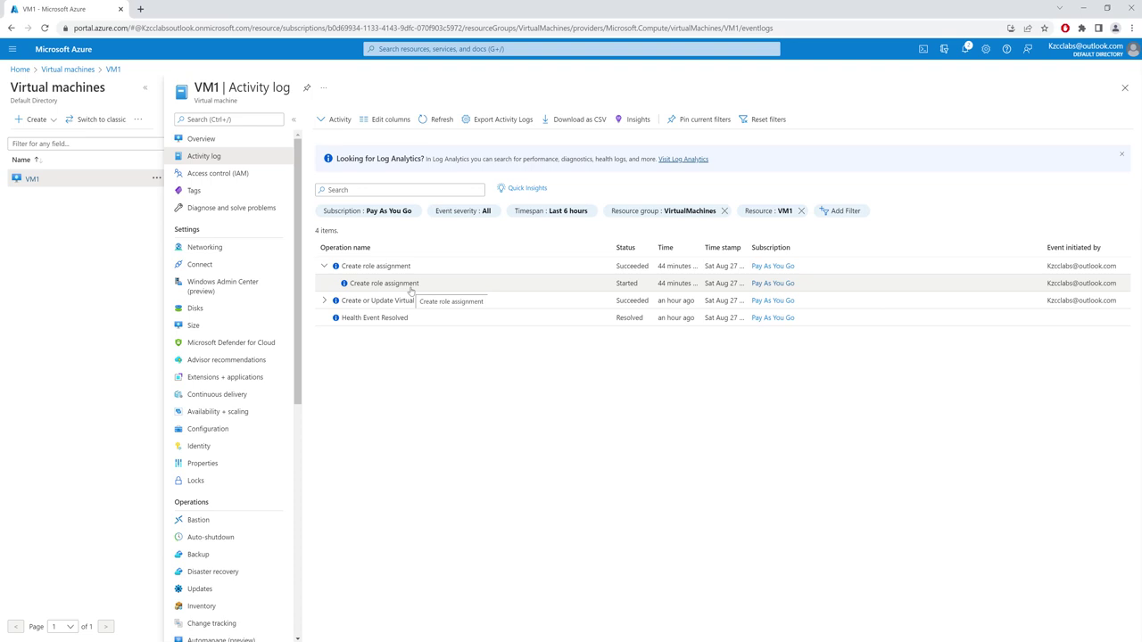
# View your own access level to VM1 in access control and list the machine's role assignments.
pyautogui.click(223, 174)
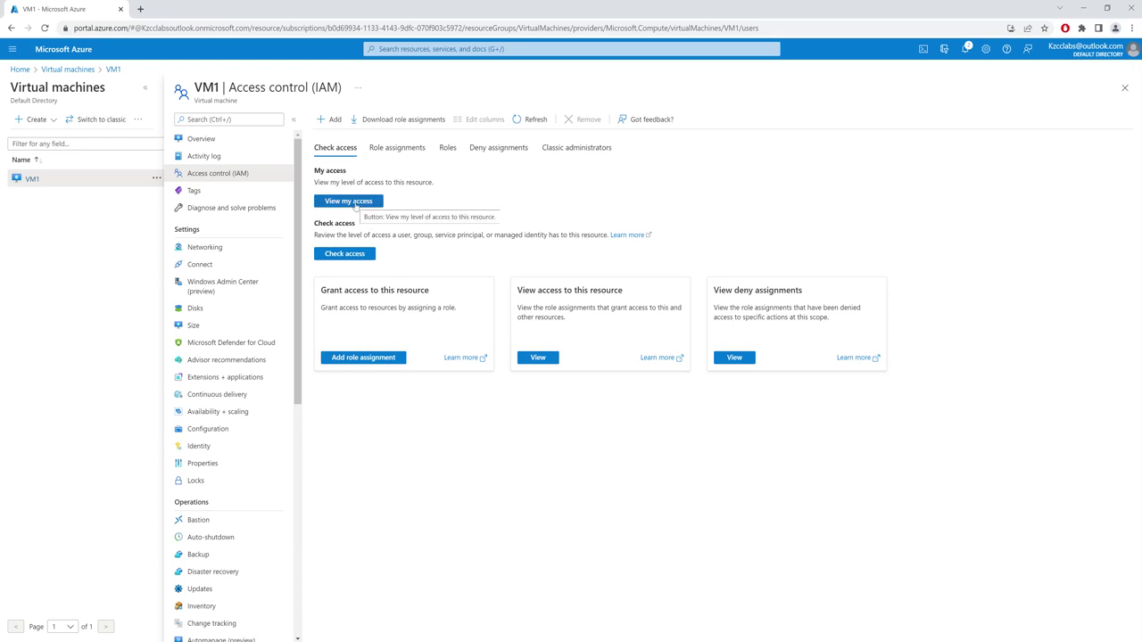
pyautogui.click(347, 204)
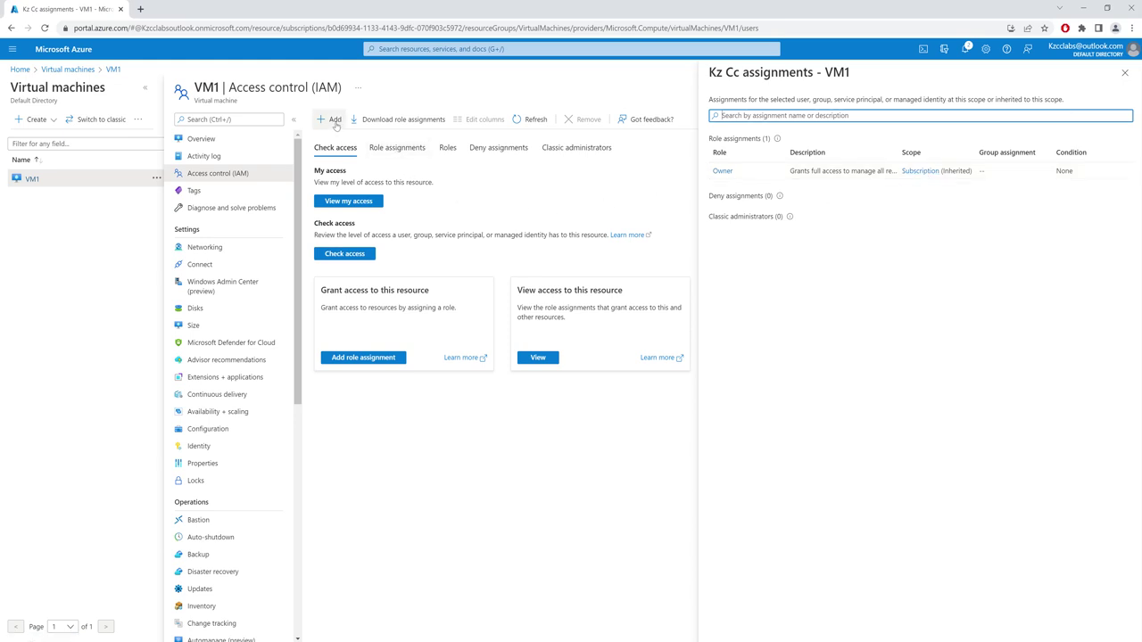
pyautogui.click(398, 150)
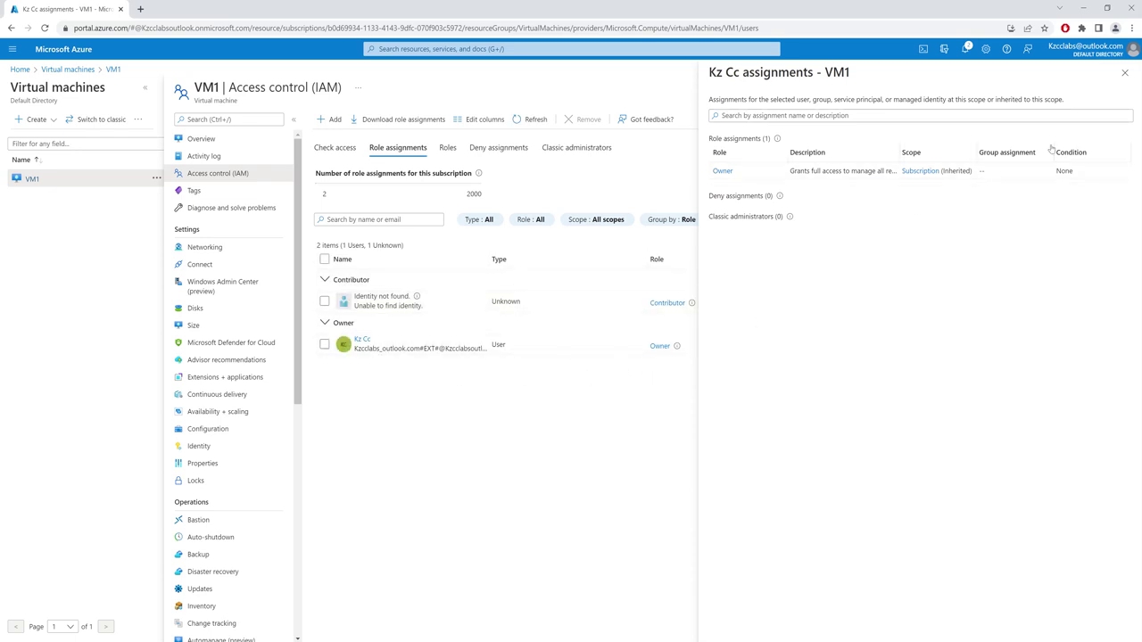
pyautogui.click(1124, 73)
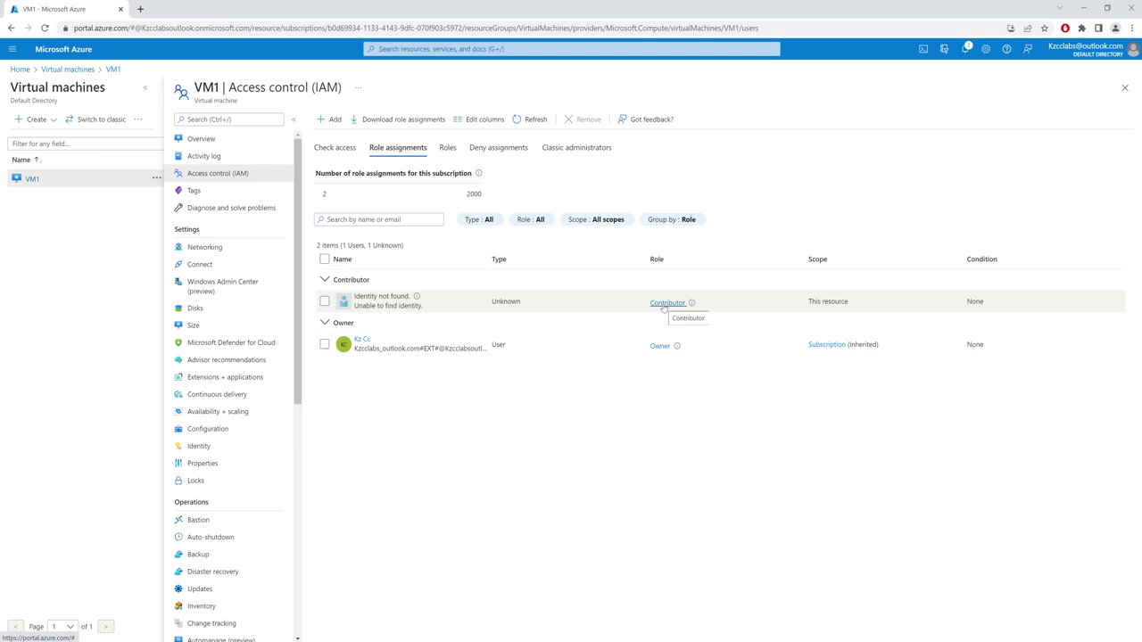
# Remove the Contributor role assignment with the "Identity not found" entry from VM1.
pyautogui.moveTo(357, 305); pyautogui.dragTo(421, 305)
pyautogui.click(324, 301)
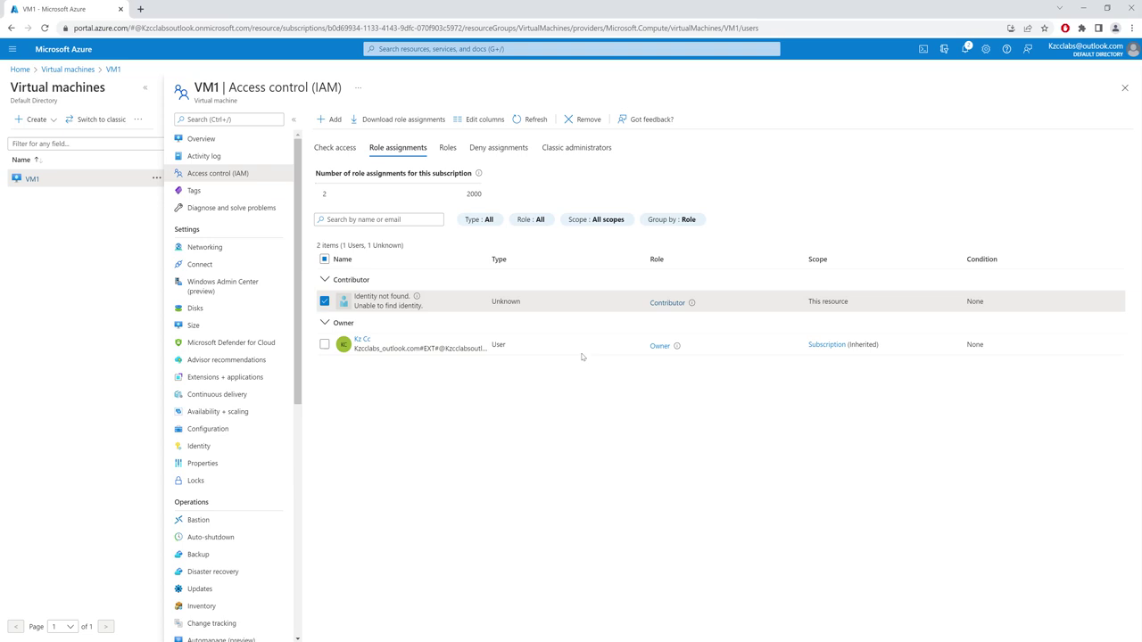
pyautogui.click(583, 119)
pyautogui.click(326, 177)
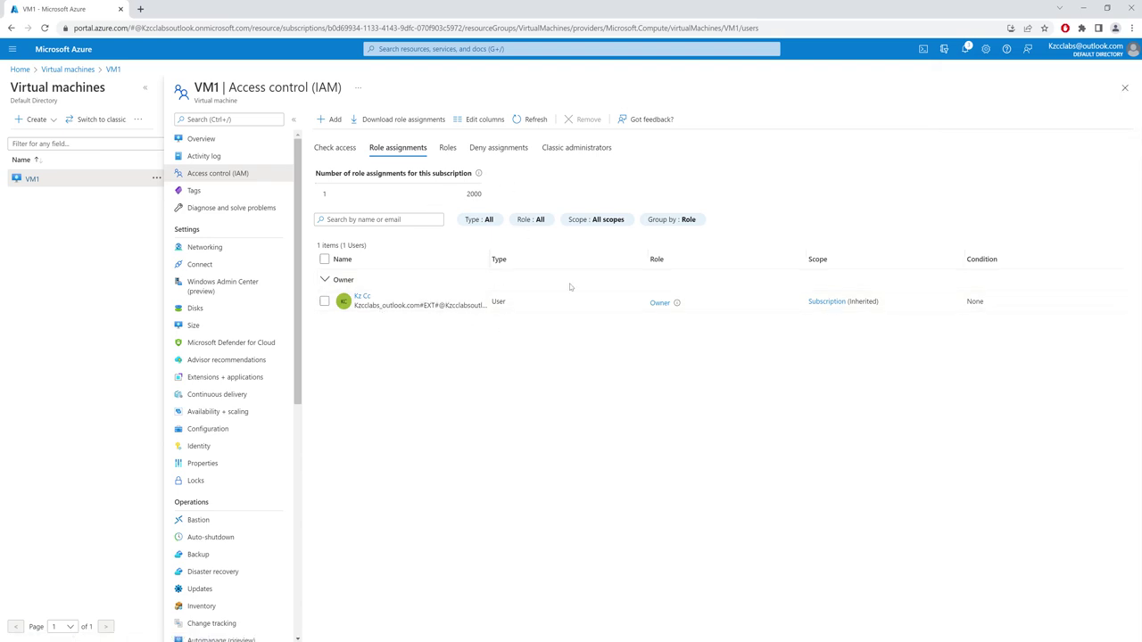
# View VM1's tags page and the "Cannot RDP" guided troubleshooter for the "Cannot Connect to VM" problem, returning to problem diagnosis.
pyautogui.click(218, 195)
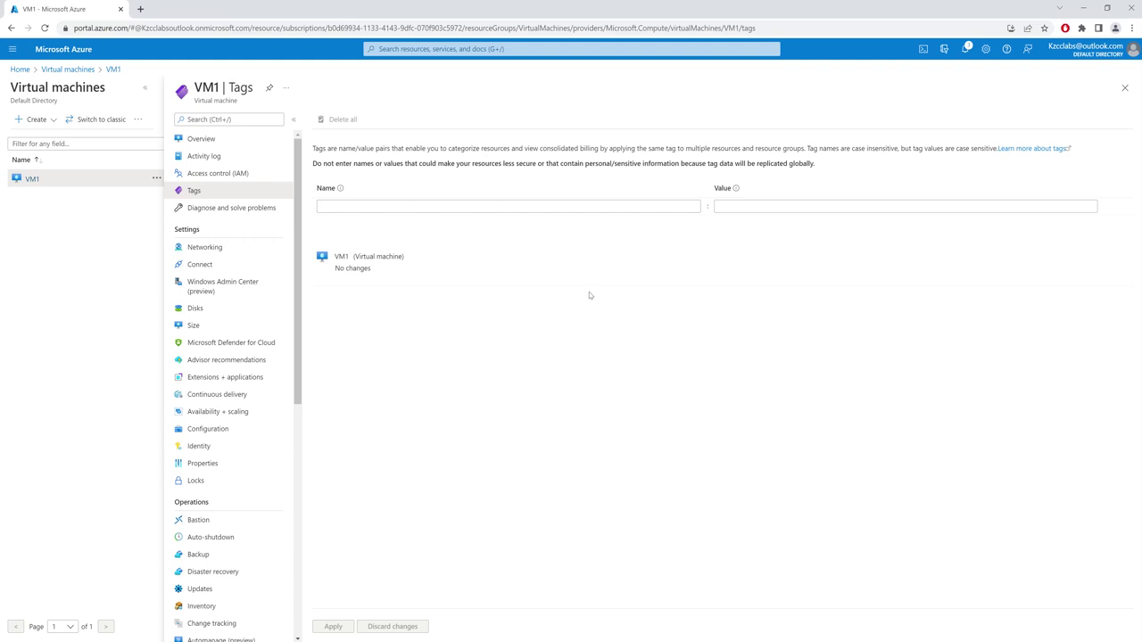
pyautogui.click(237, 211)
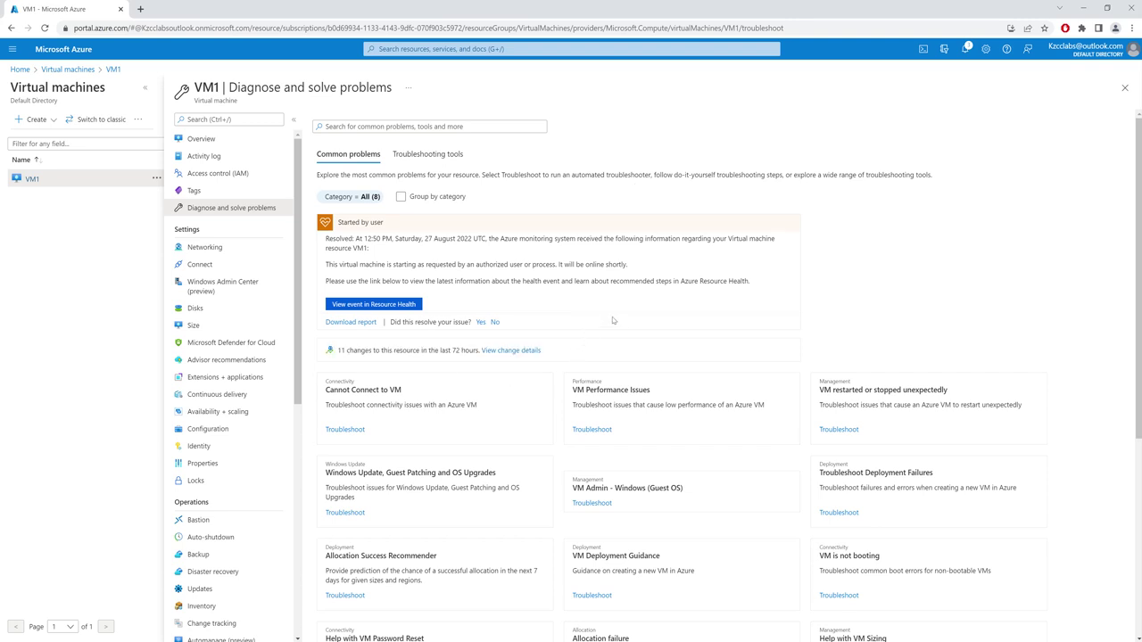
pyautogui.scroll(-1, 664, 500)
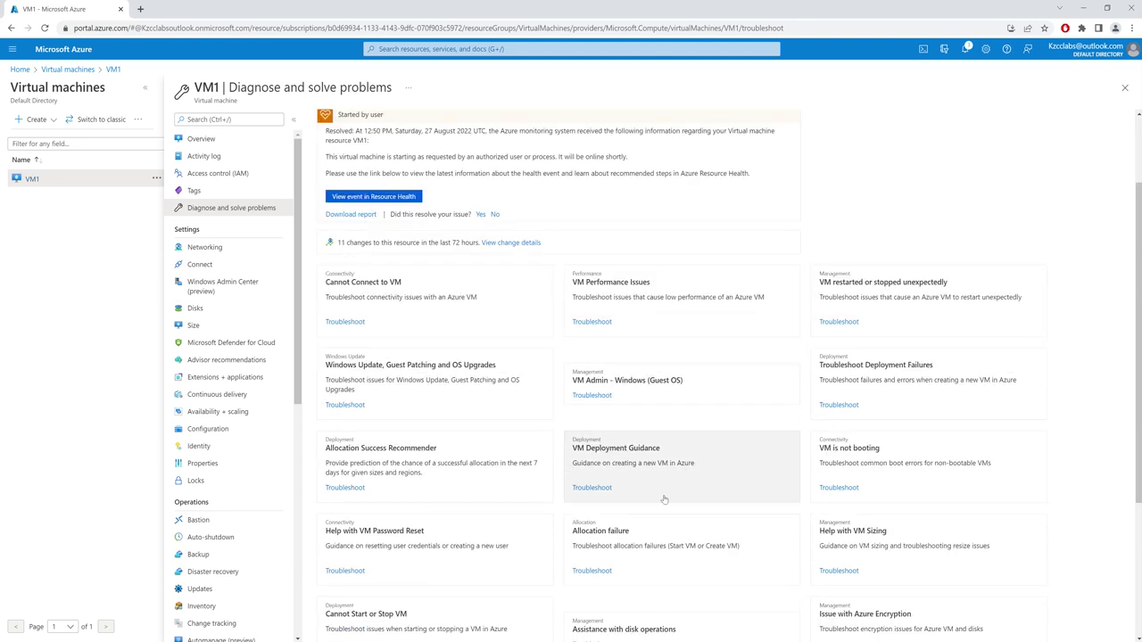
pyautogui.click(345, 322)
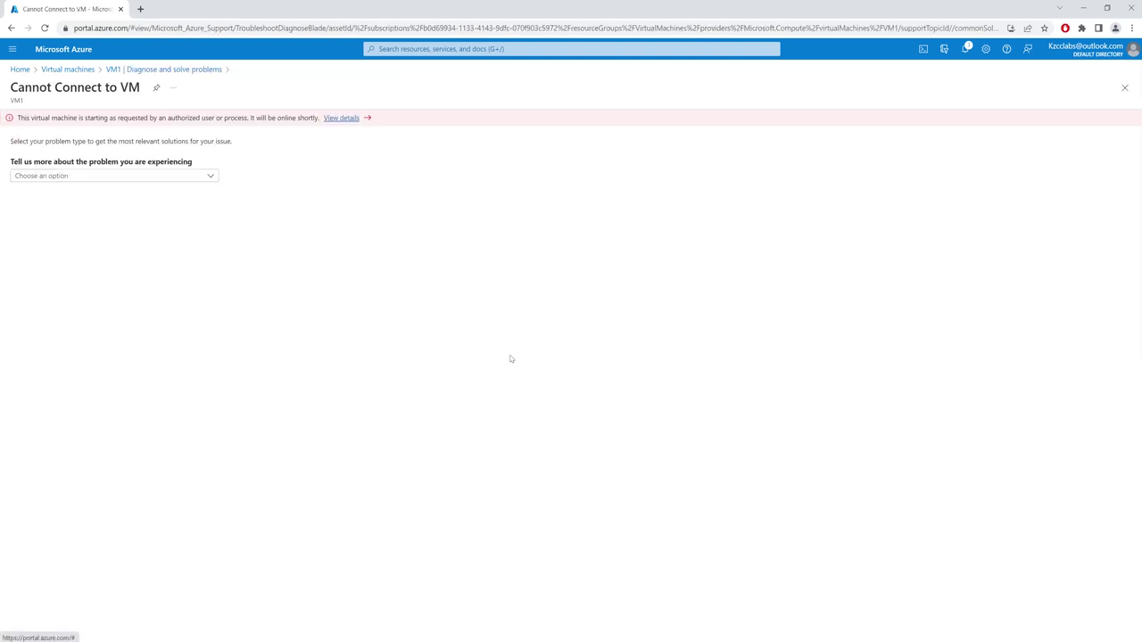
pyautogui.click(201, 177)
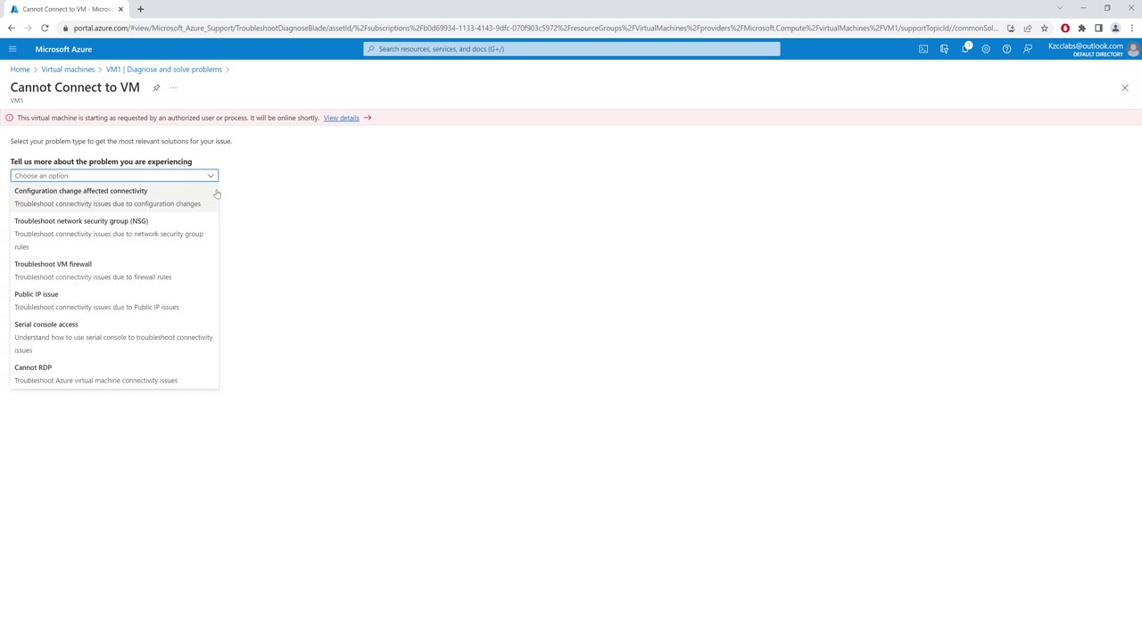
pyautogui.click(104, 378)
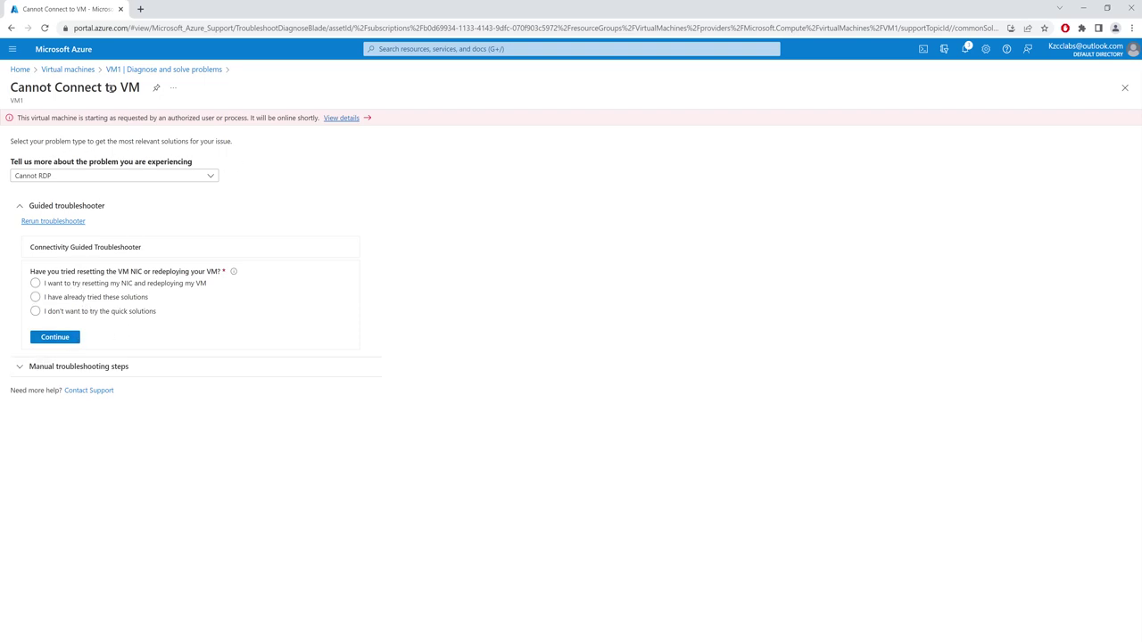
pyautogui.click(119, 70)
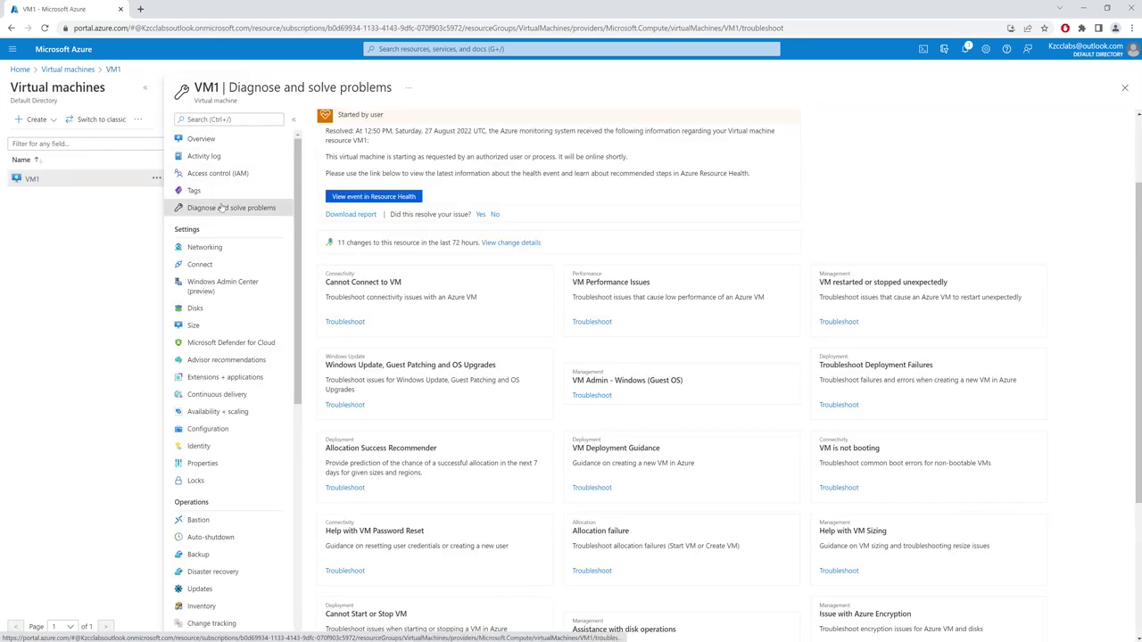
# Examine VM1's networking settings: inbound and outbound port rules, application security groups and load balancing.
pyautogui.click(210, 250)
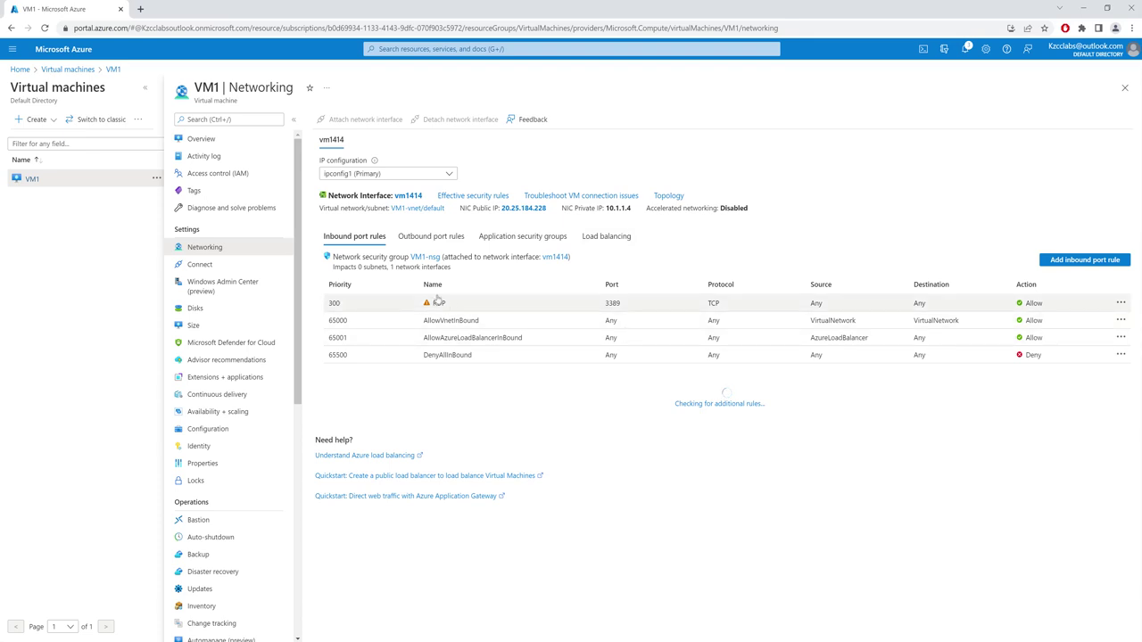
pyautogui.click(443, 238)
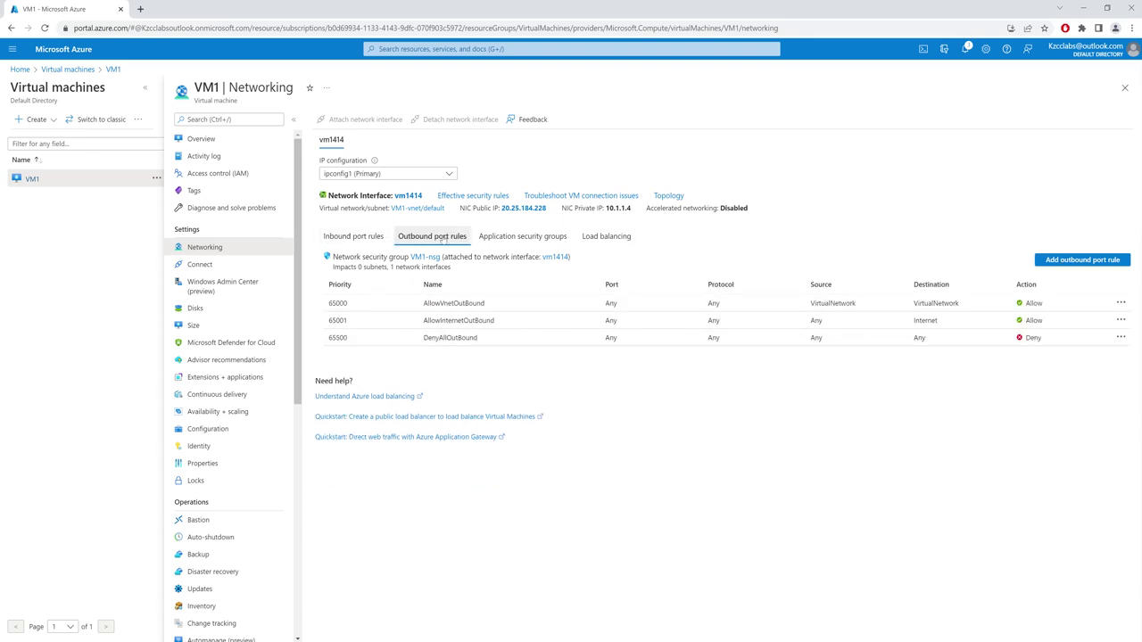
pyautogui.click(523, 242)
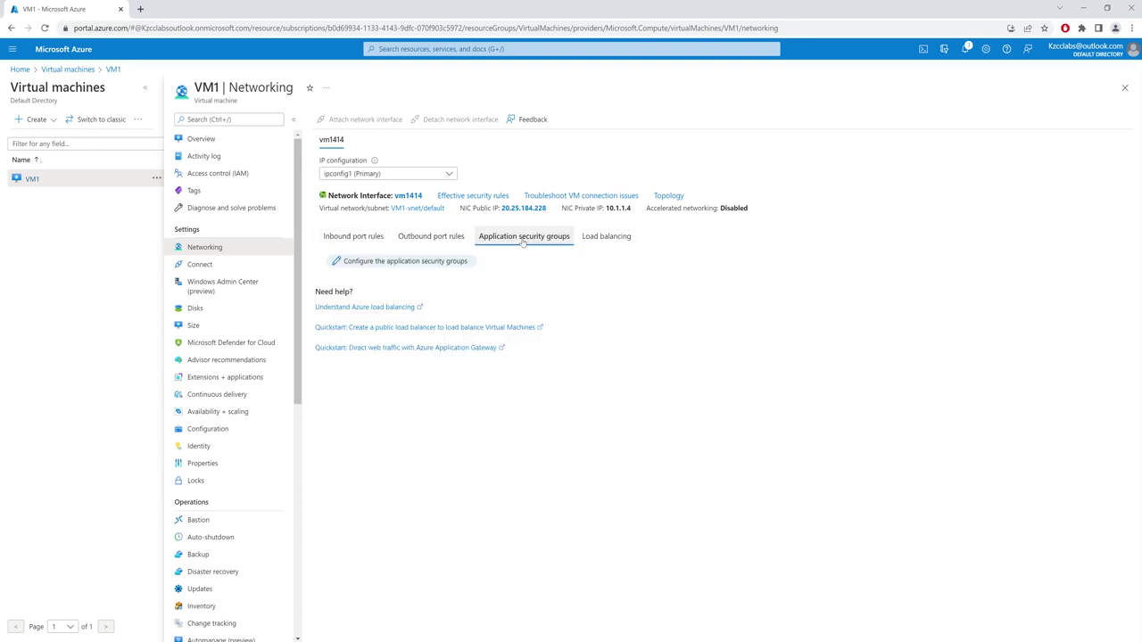
pyautogui.click(611, 239)
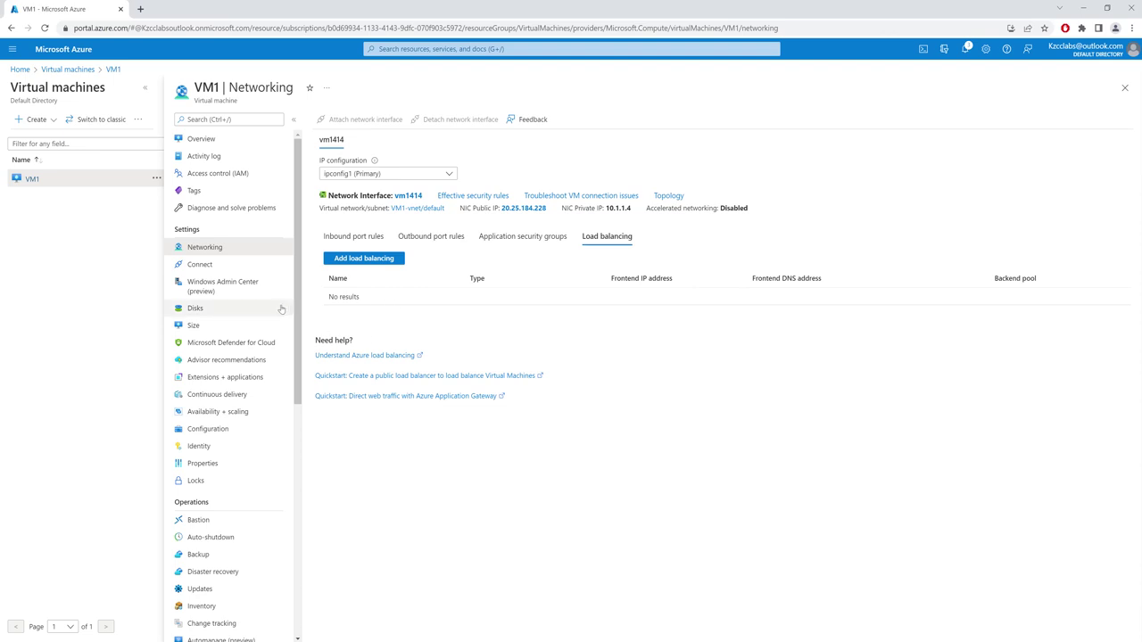
# Review VM1's RDP connection settings and the port options for installing Windows Admin Center.
pyautogui.click(229, 268)
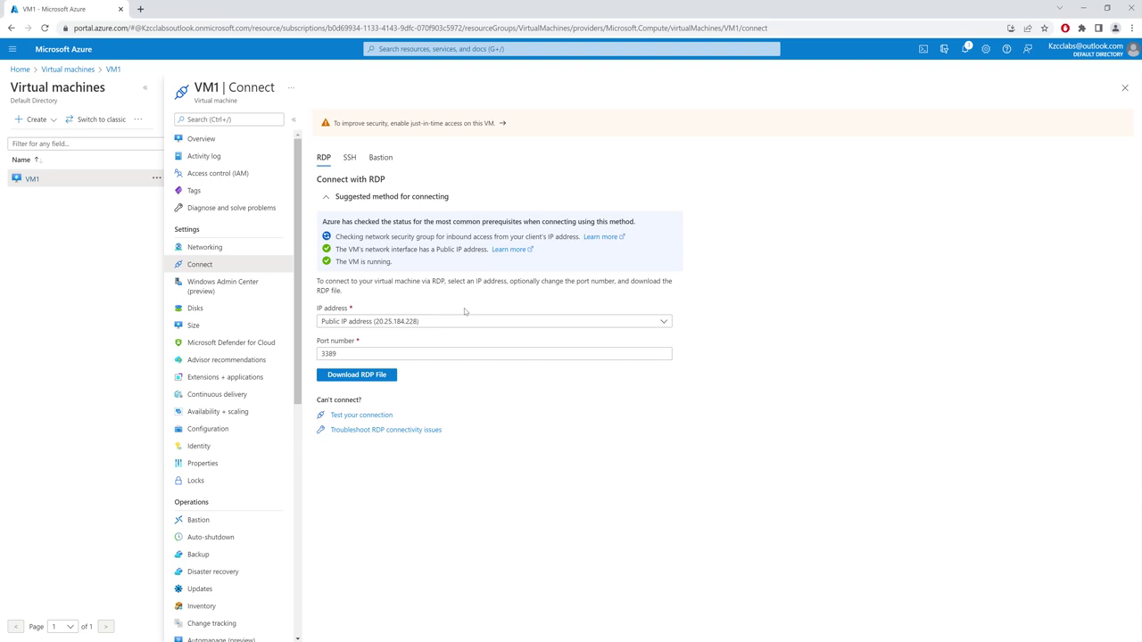
pyautogui.click(239, 292)
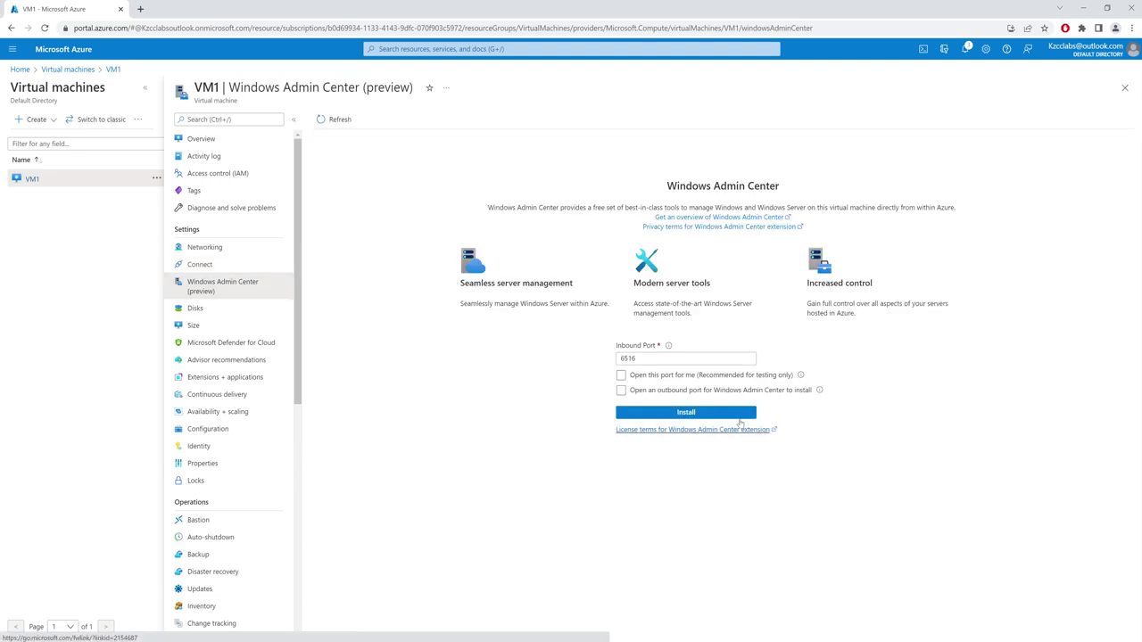
pyautogui.click(755, 379)
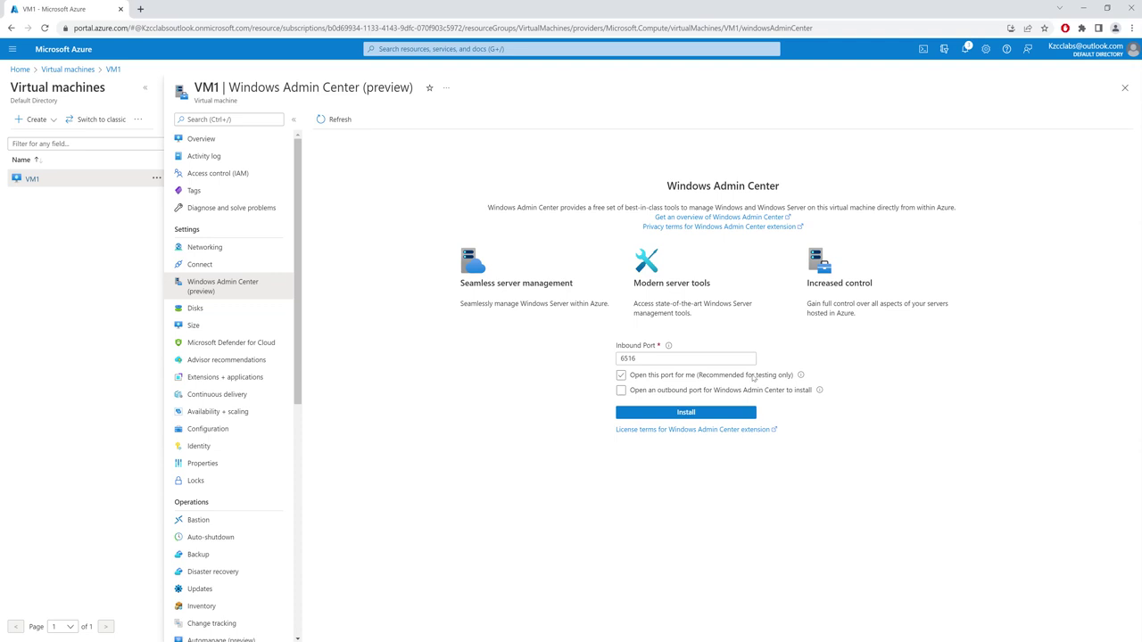
pyautogui.click(755, 373)
# Examine VM1's disks and the name, storage type and size options for a new data disk, discarding the draft.
pyautogui.click(195, 308)
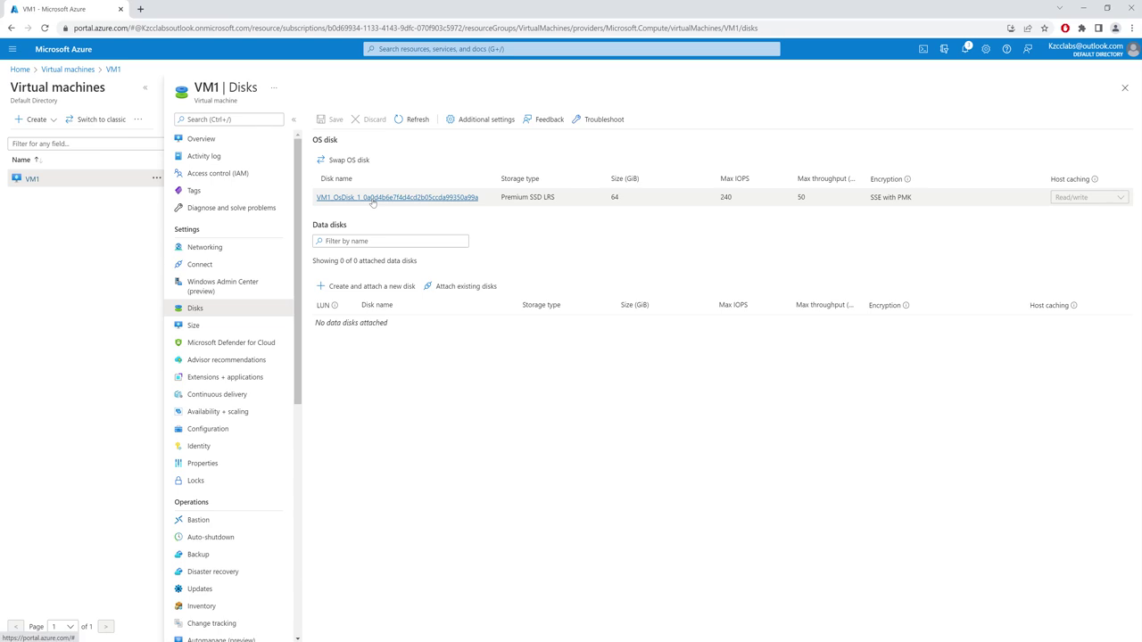
pyautogui.click(362, 293)
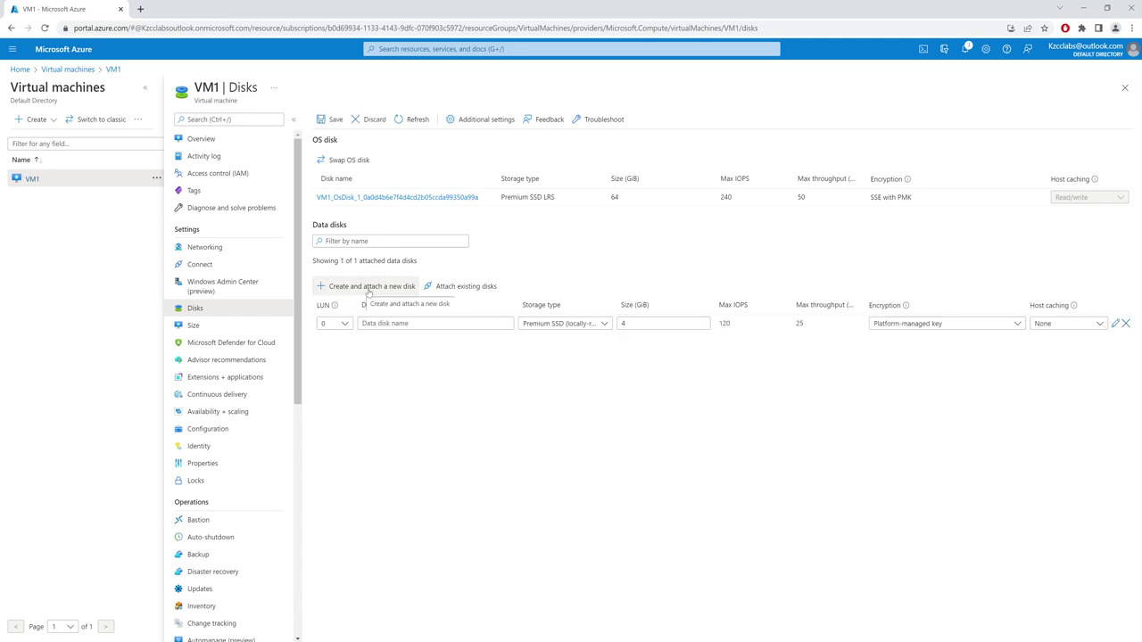
pyautogui.click(424, 324)
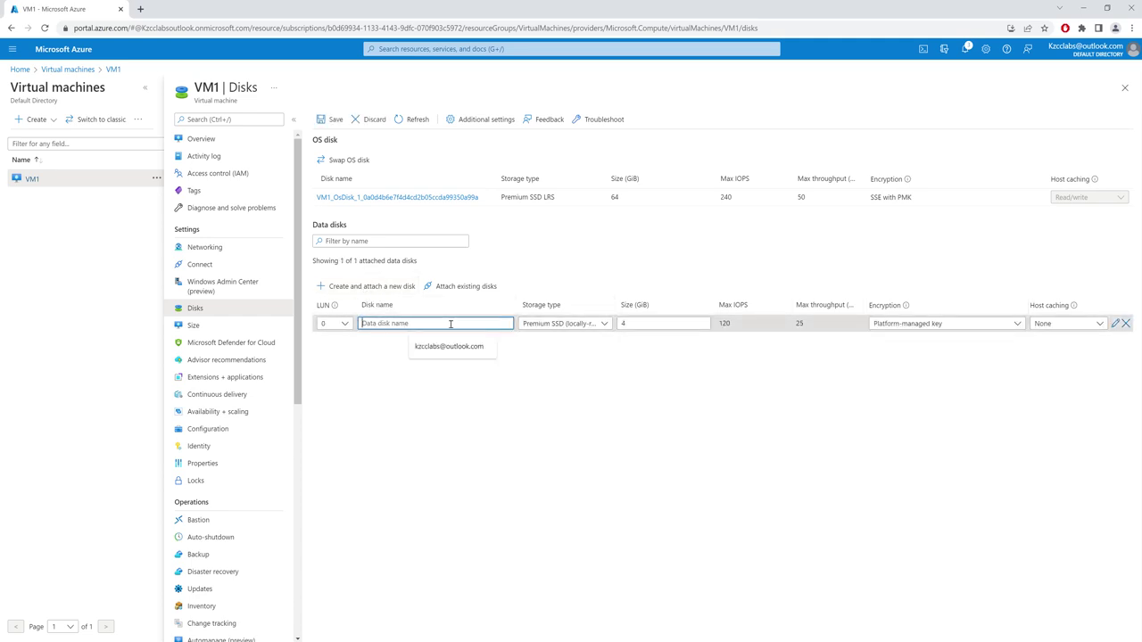
pyautogui.click(596, 327)
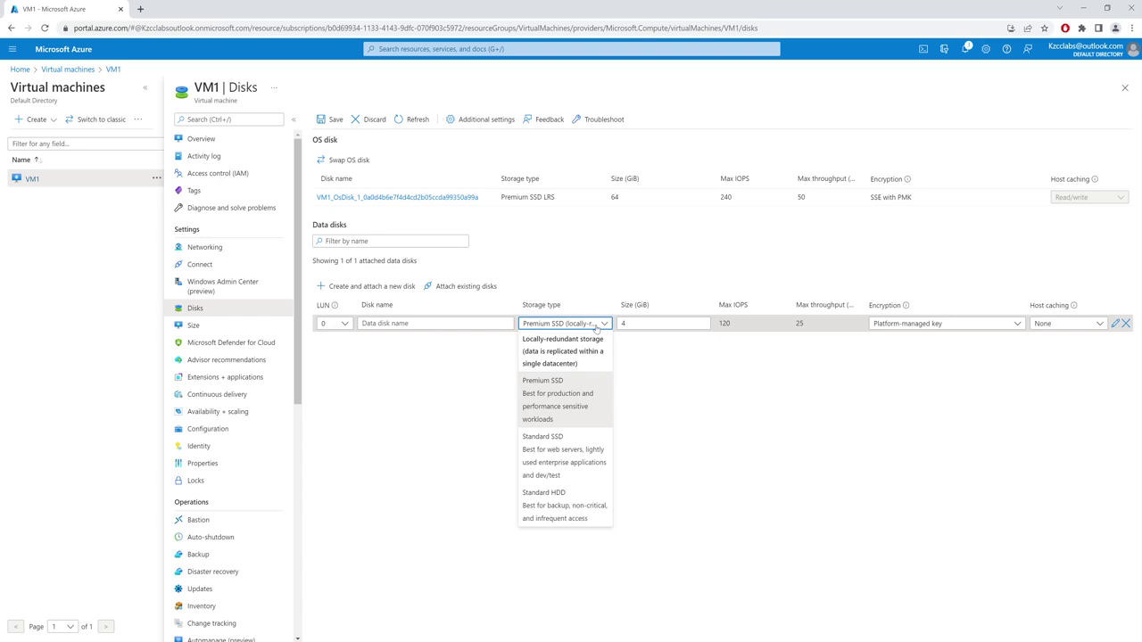
pyautogui.click(652, 324)
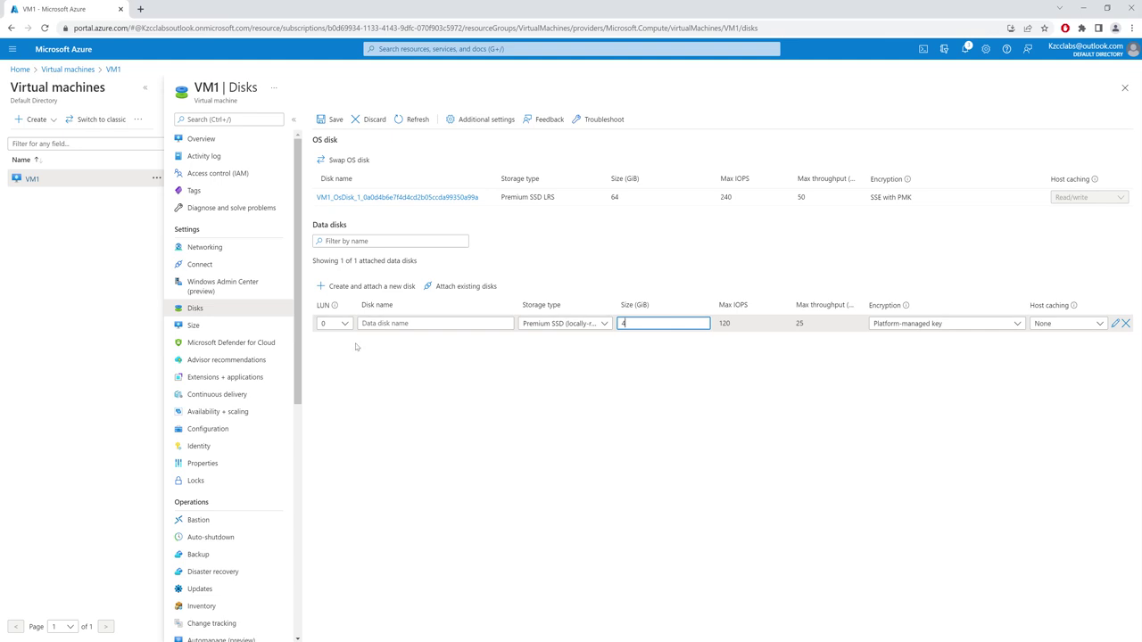
pyautogui.click(370, 120)
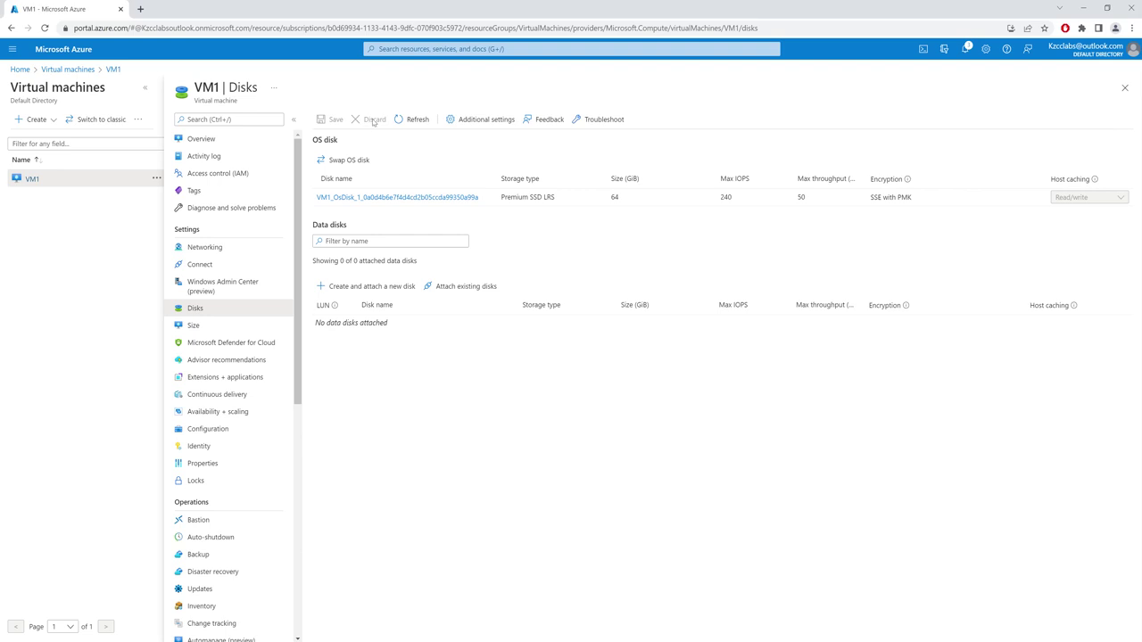
# Examine the sizes available for VM1 and select DS2_v2 without resizing the machine.
pyautogui.click(215, 331)
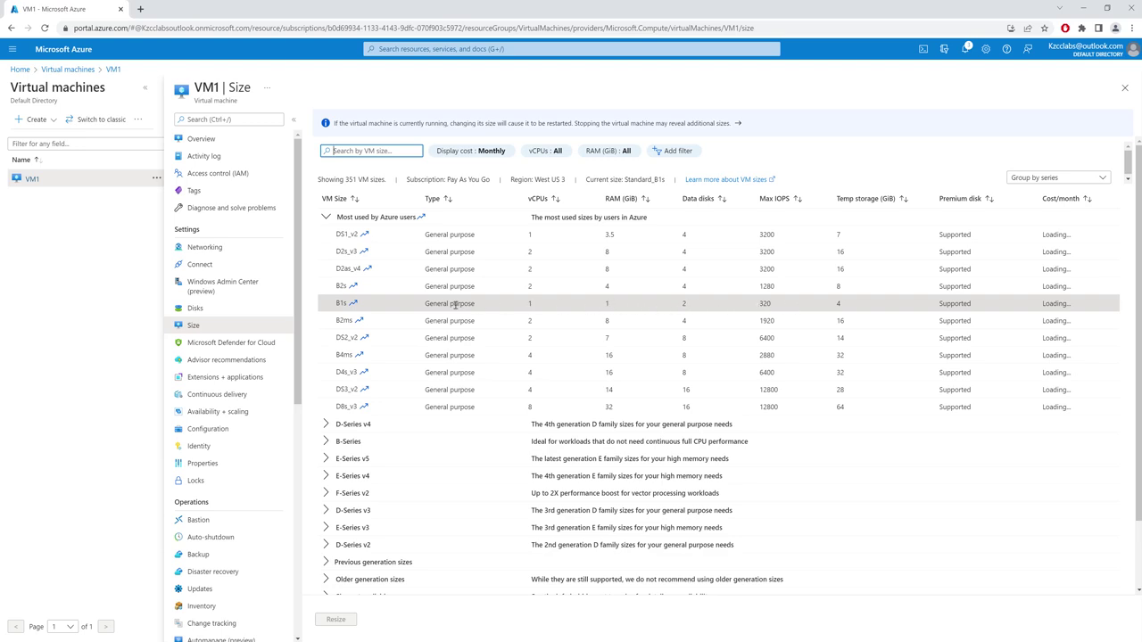
pyautogui.click(417, 340)
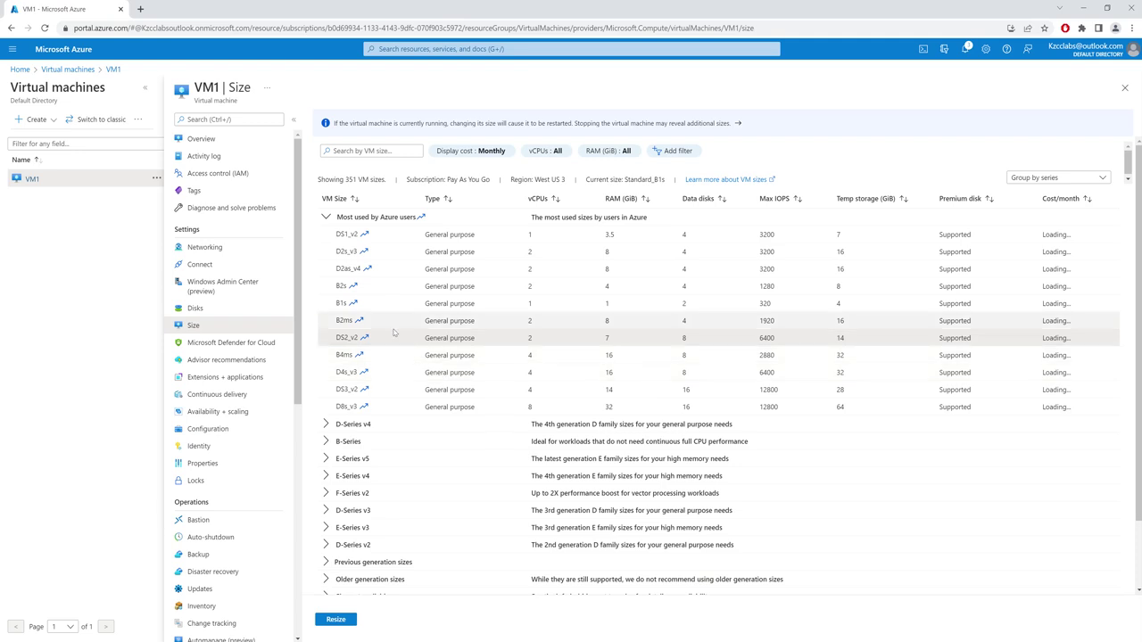
# View VM1's Microsoft Defender for Cloud page and its resource locks.
pyautogui.click(251, 348)
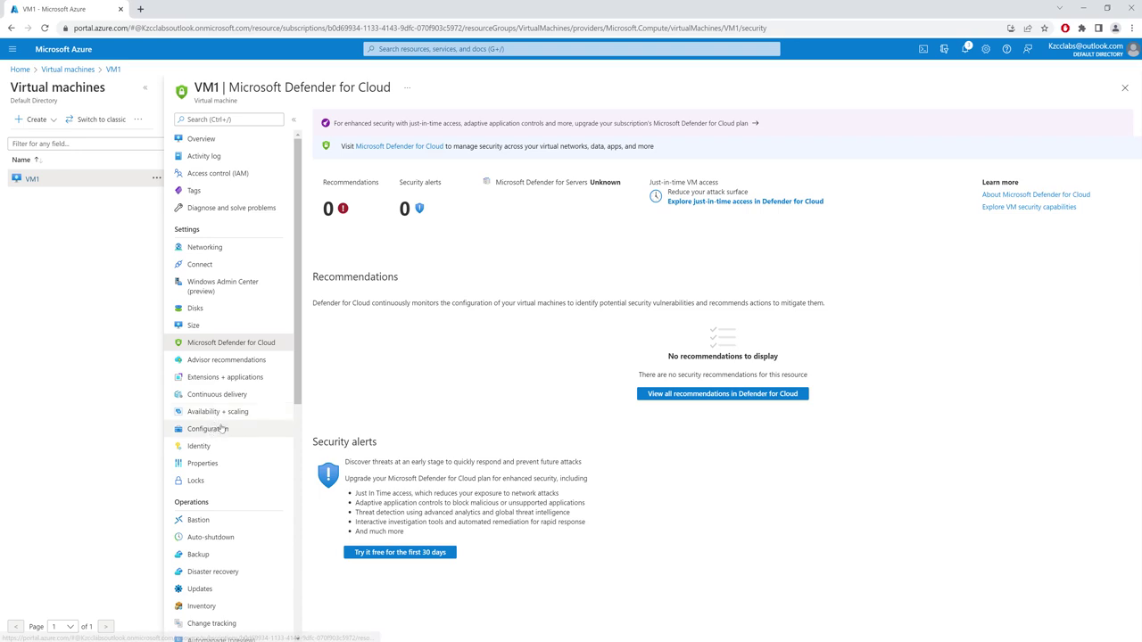
pyautogui.click(195, 481)
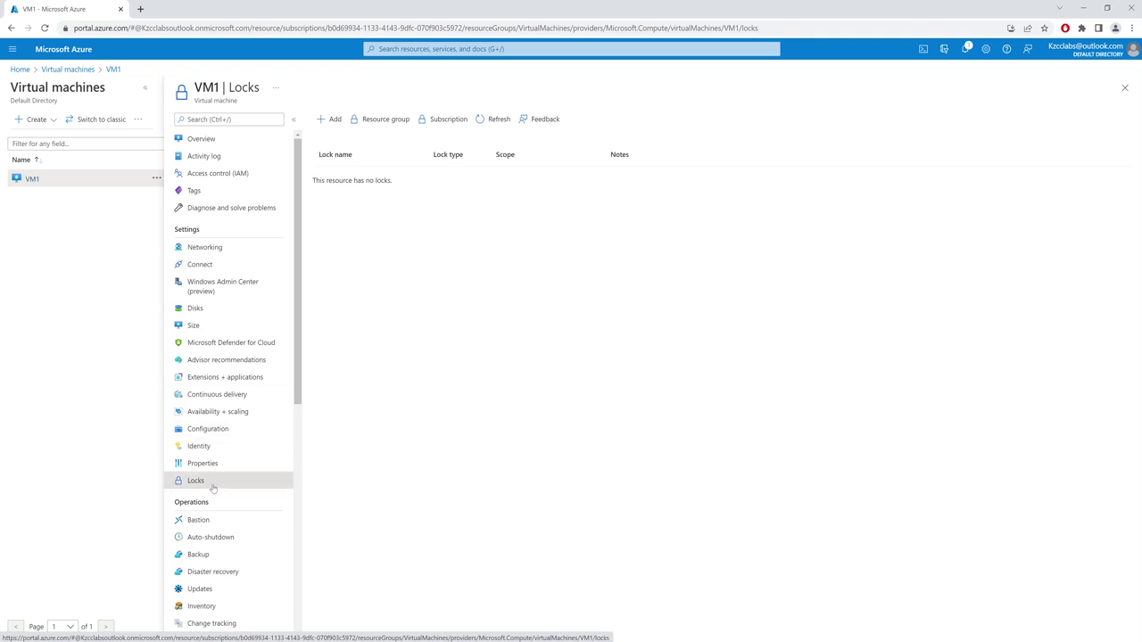
pyautogui.click(330, 119)
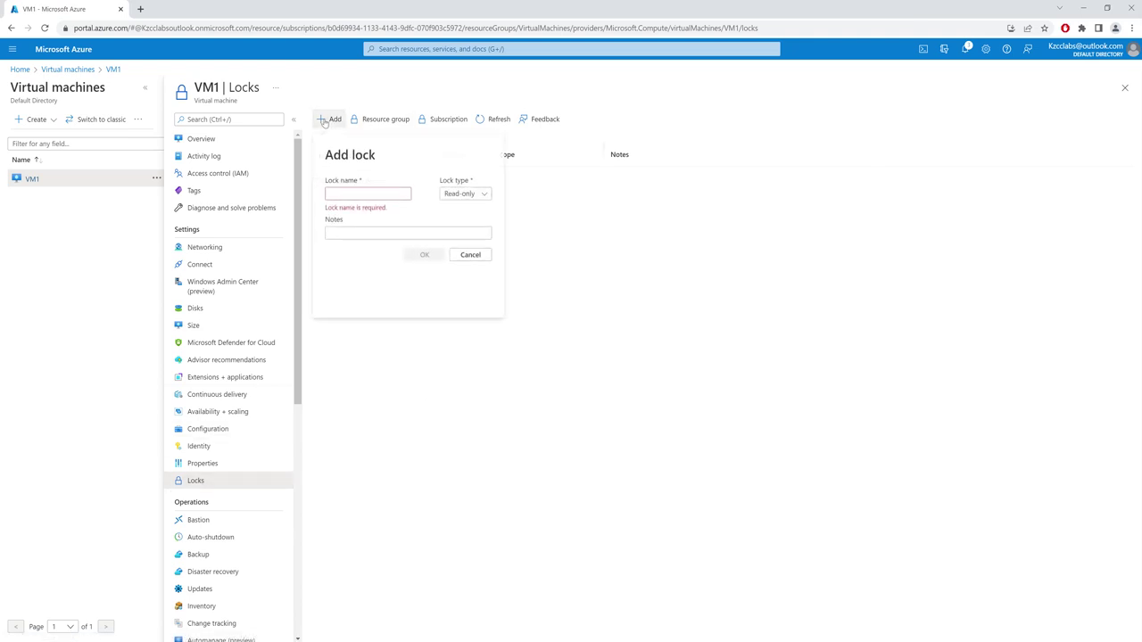
pyautogui.click(481, 195)
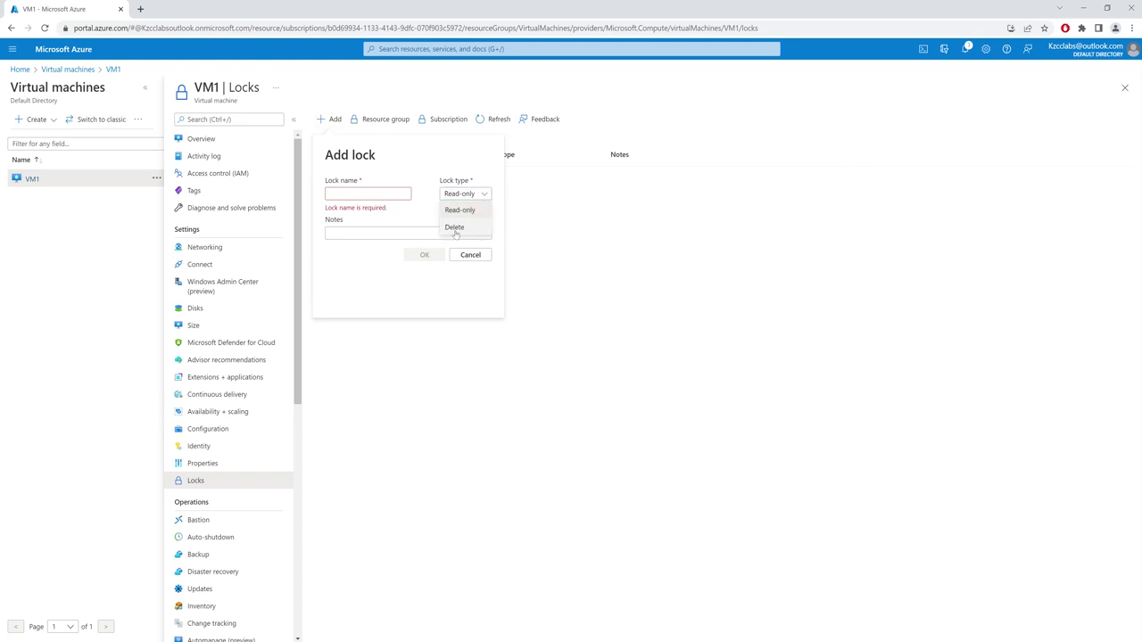
pyautogui.click(456, 229)
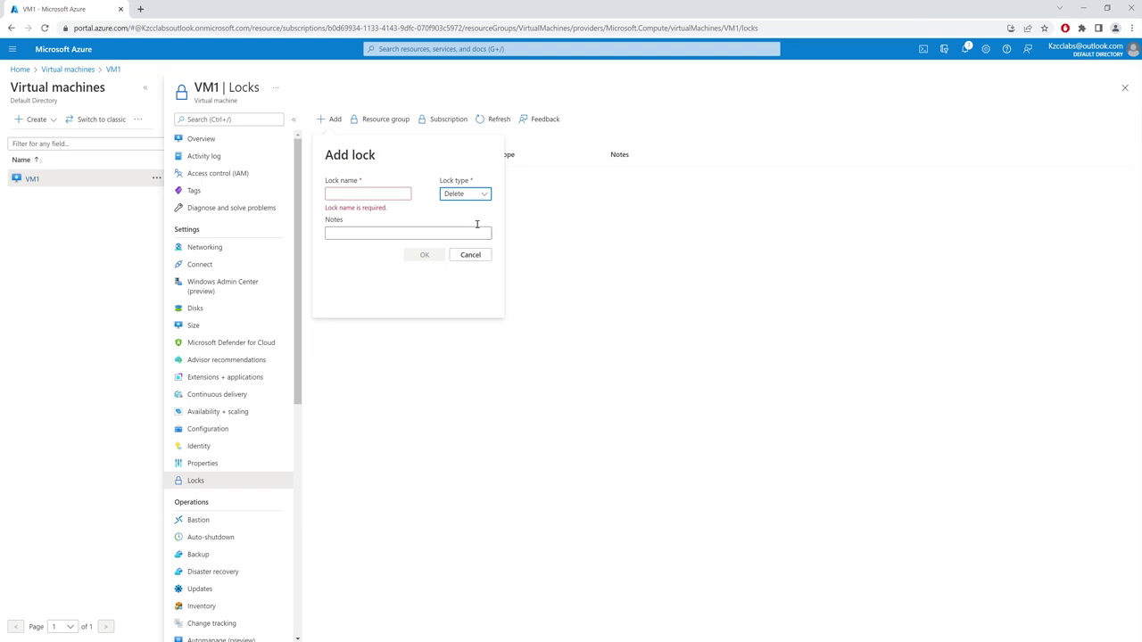
pyautogui.click(385, 195)
pyautogui.write('D')
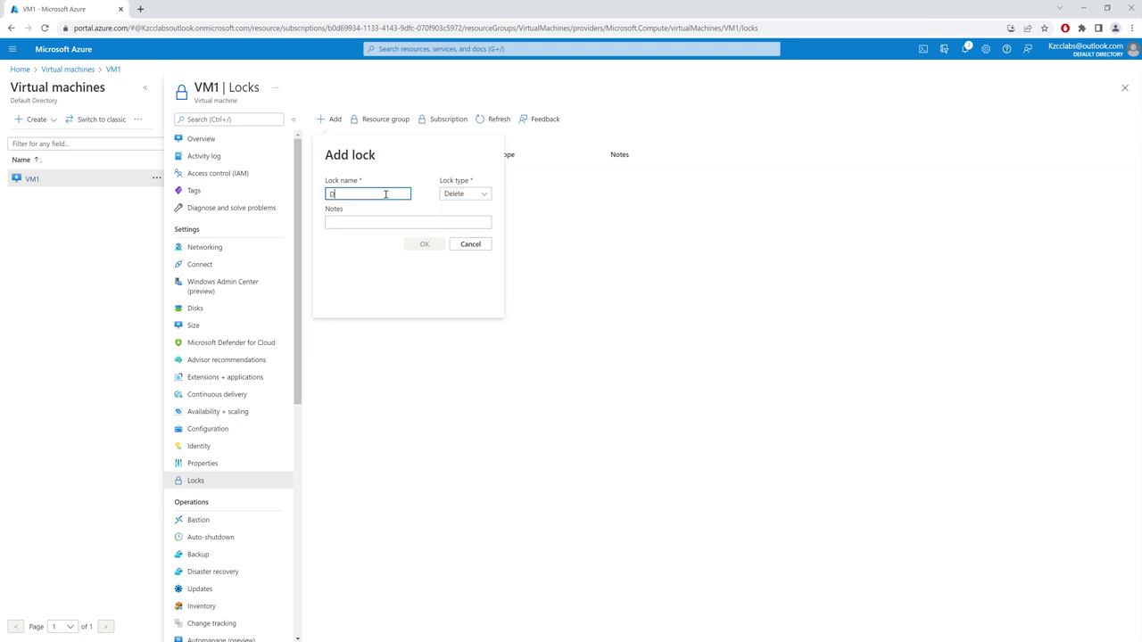
pyautogui.write('le')
pyautogui.press('BackSpace')
pyautogui.press('BackSpace')
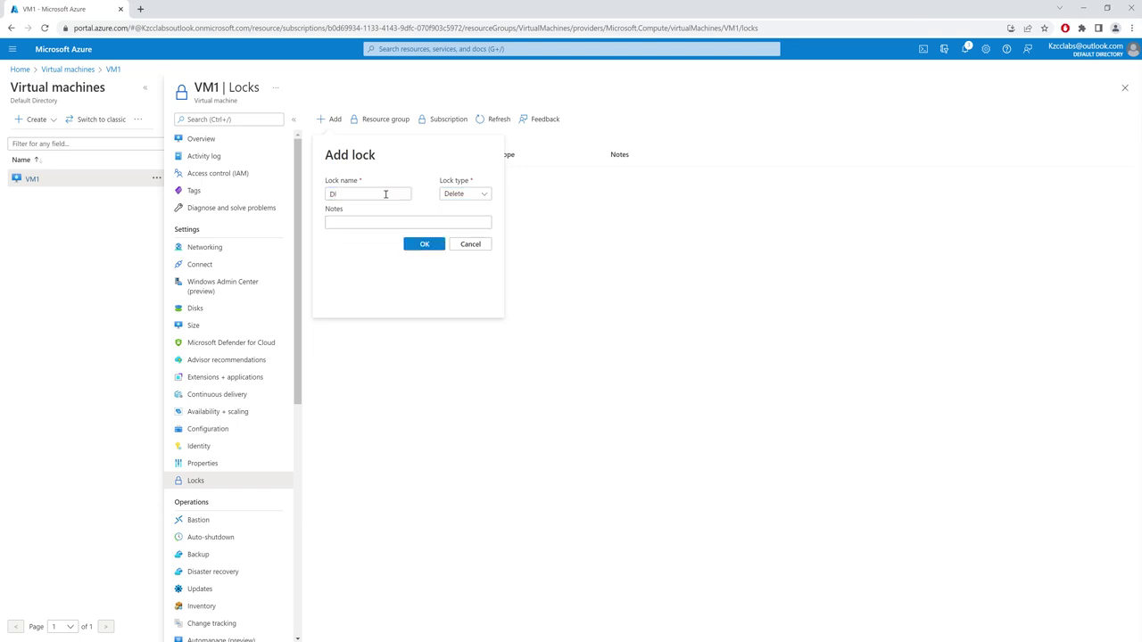
pyautogui.press('F12')
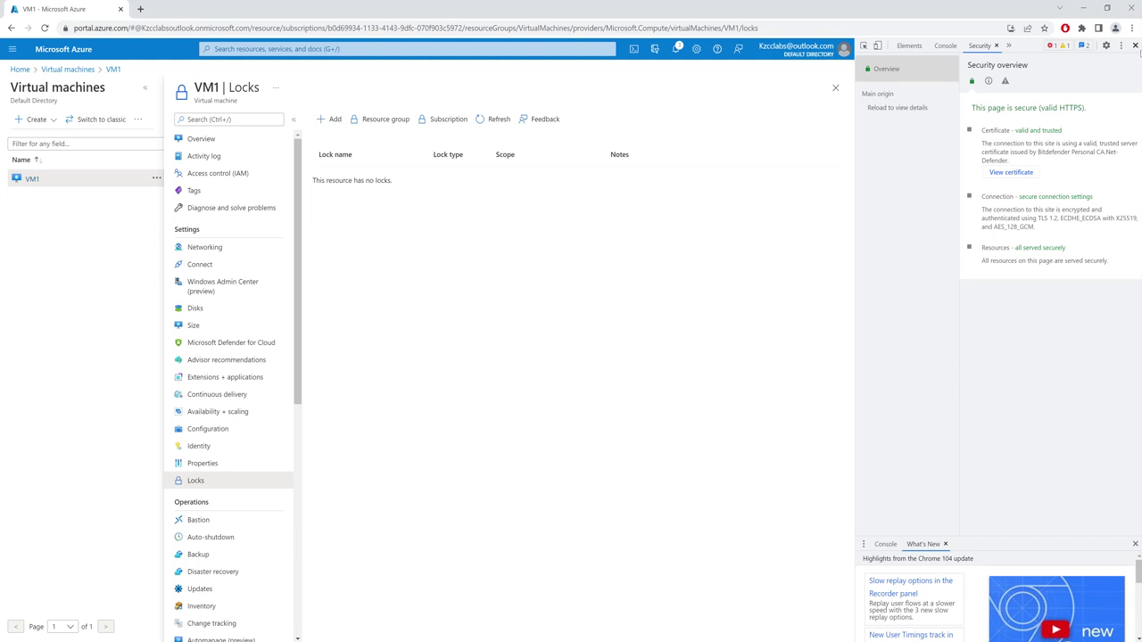
pyautogui.click(1135, 45)
# Add a Read-only lock named Delete to VM1, with the note "Delete".
pyautogui.click(323, 121)
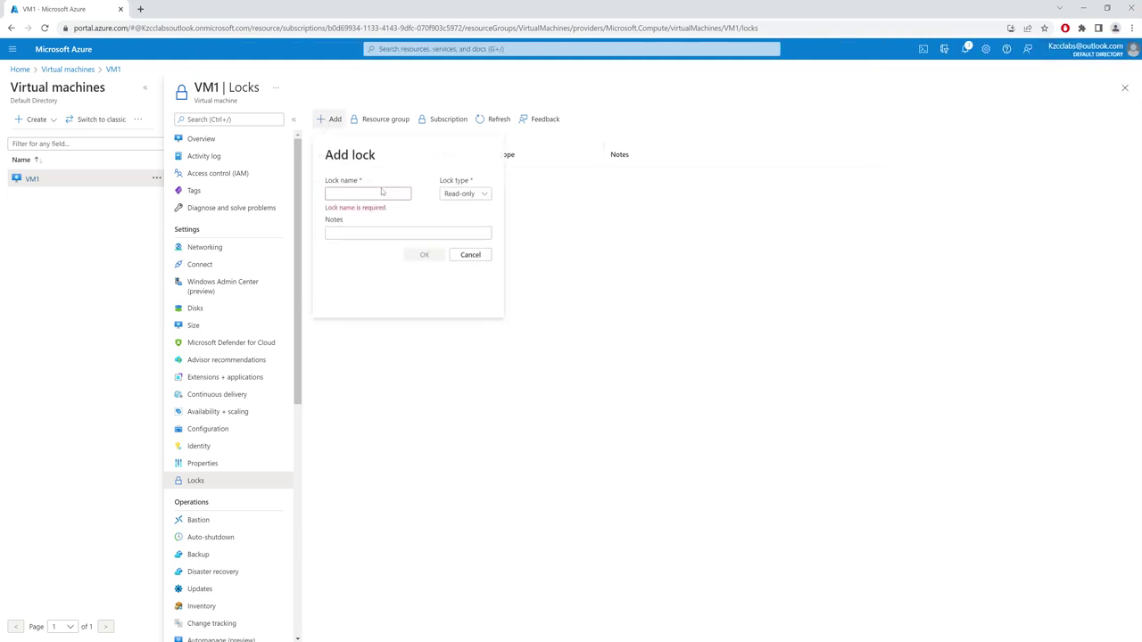
pyautogui.write('Delete')
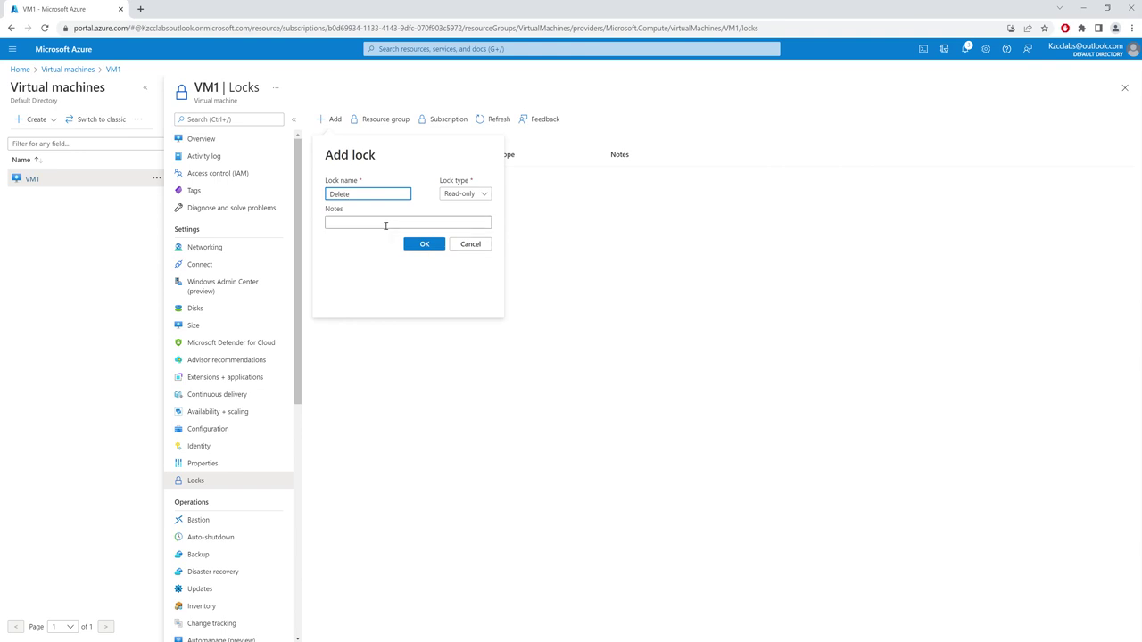
pyautogui.click(386, 225)
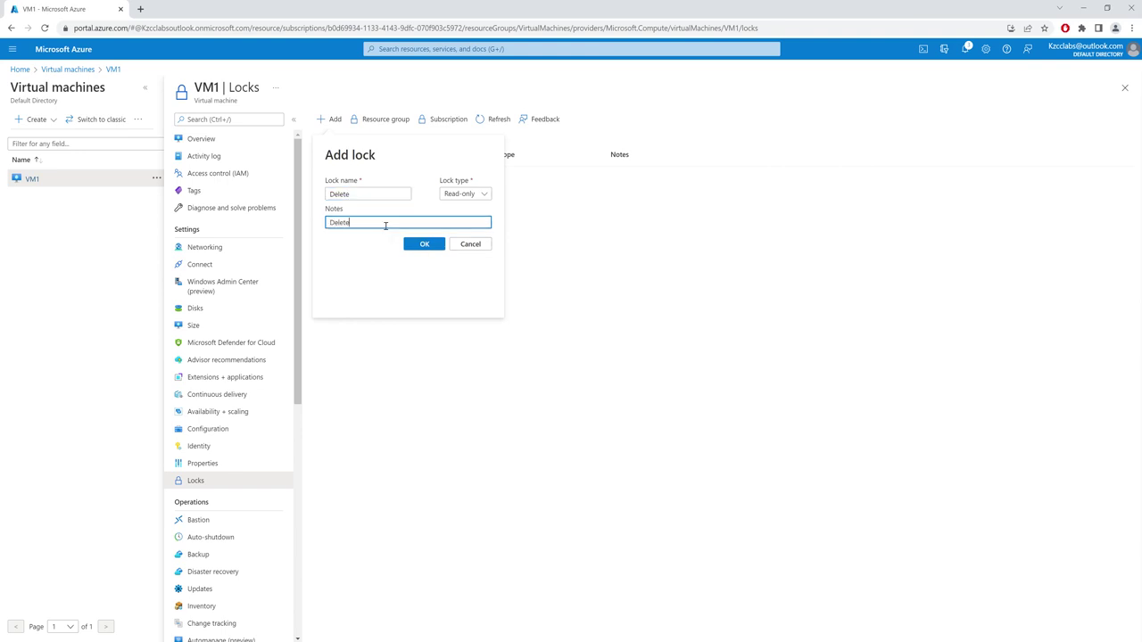
pyautogui.click(430, 246)
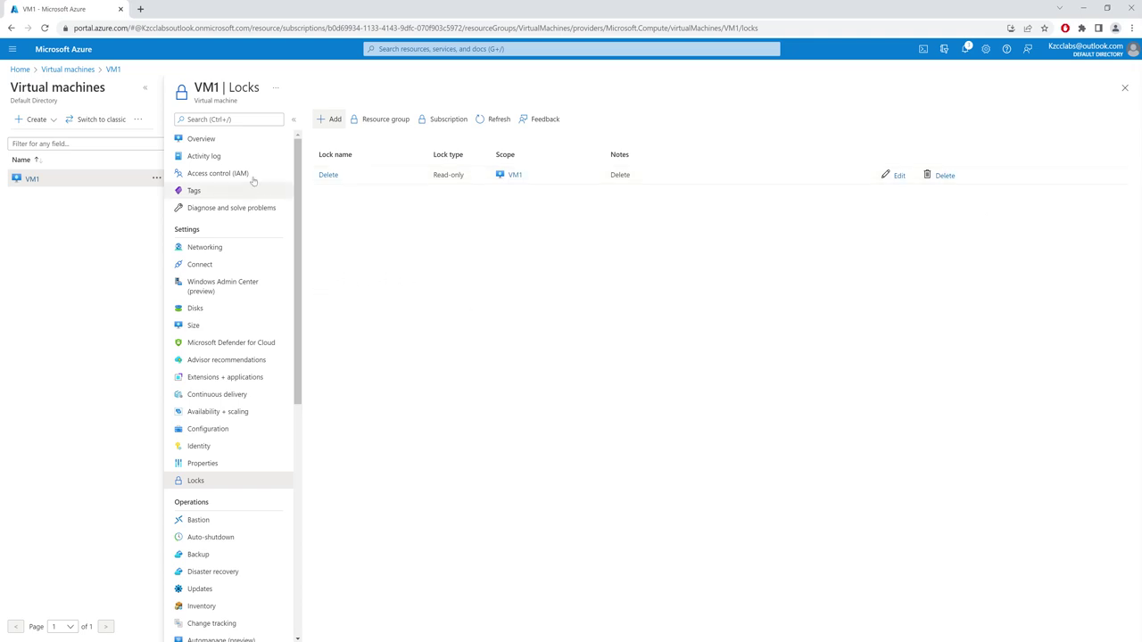
# Try to delete VM1 together with its OS disk, network interfaces and public IP addresses, acknowledging the deletion statement.
pyautogui.click(243, 144)
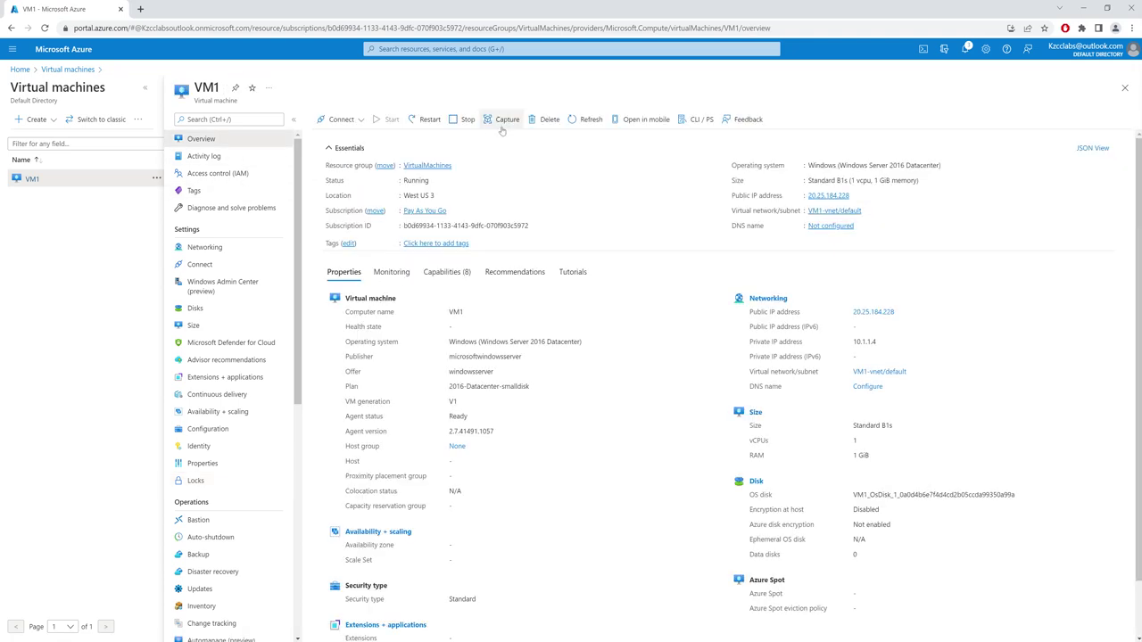
pyautogui.click(543, 122)
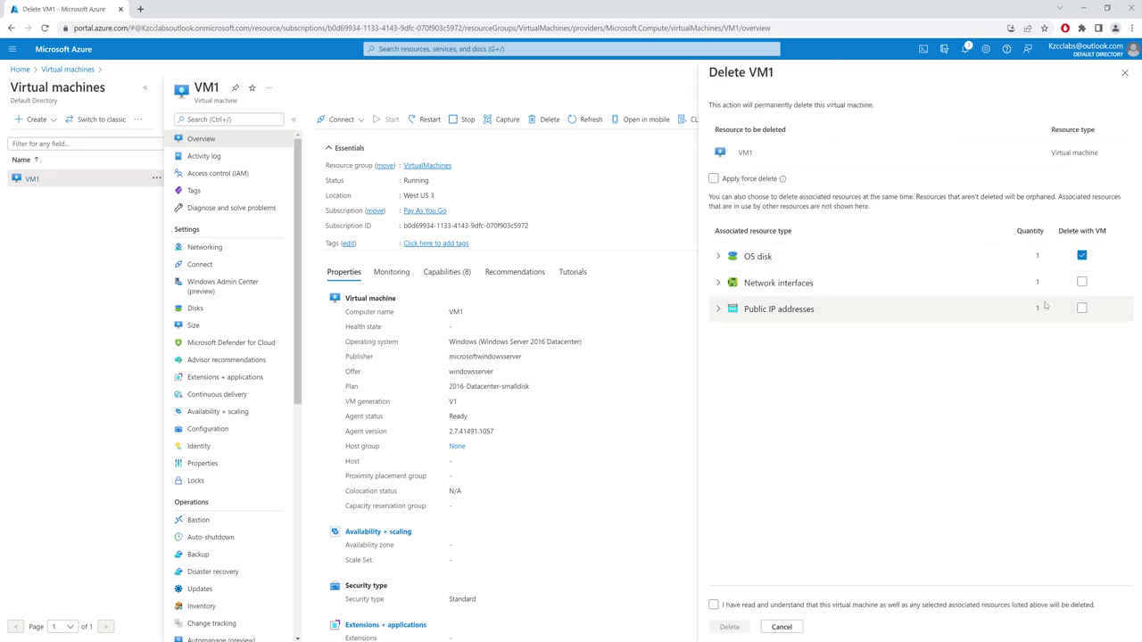
pyautogui.click(1082, 283)
pyautogui.click(1081, 309)
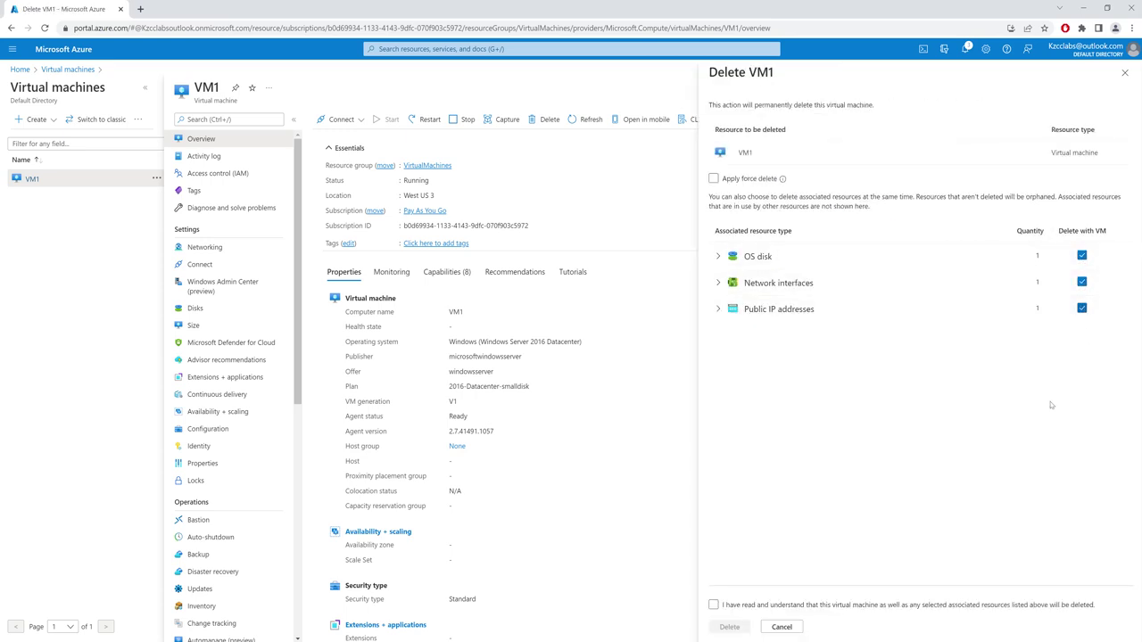
pyautogui.click(713, 605)
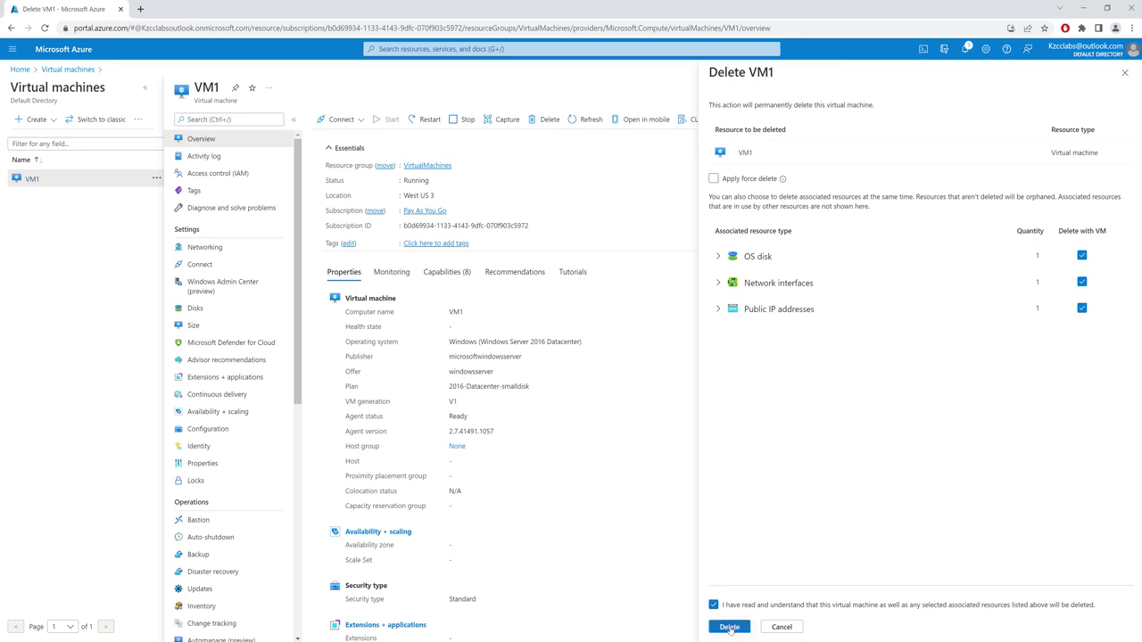
pyautogui.click(730, 629)
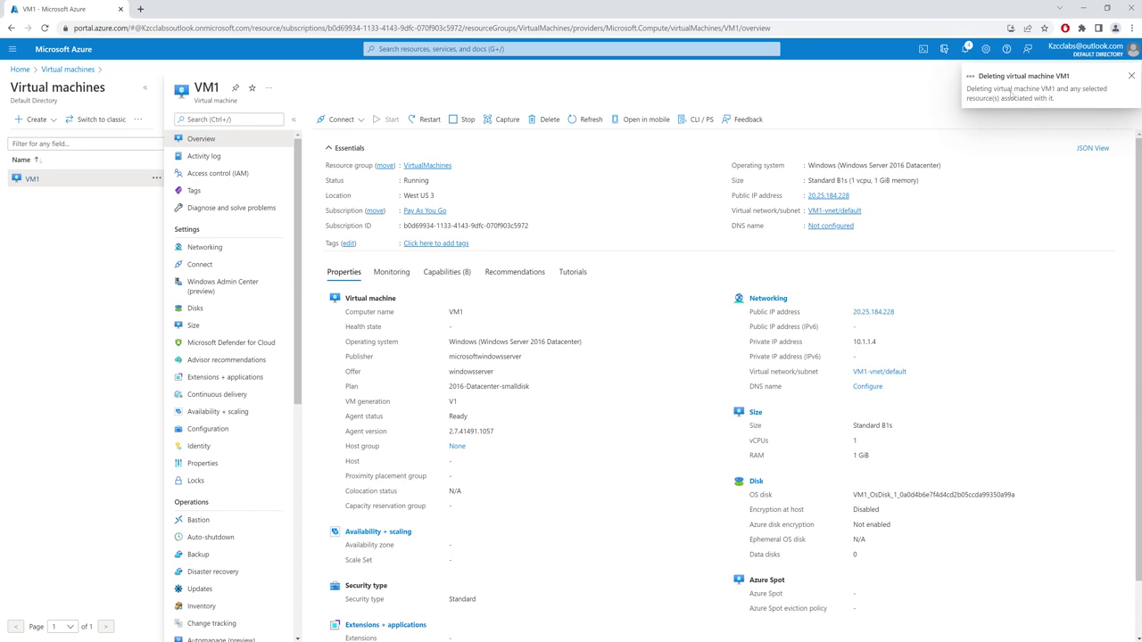
# Read the notification about VM1's deletion, including the reason given in its details.
pyautogui.click(972, 75)
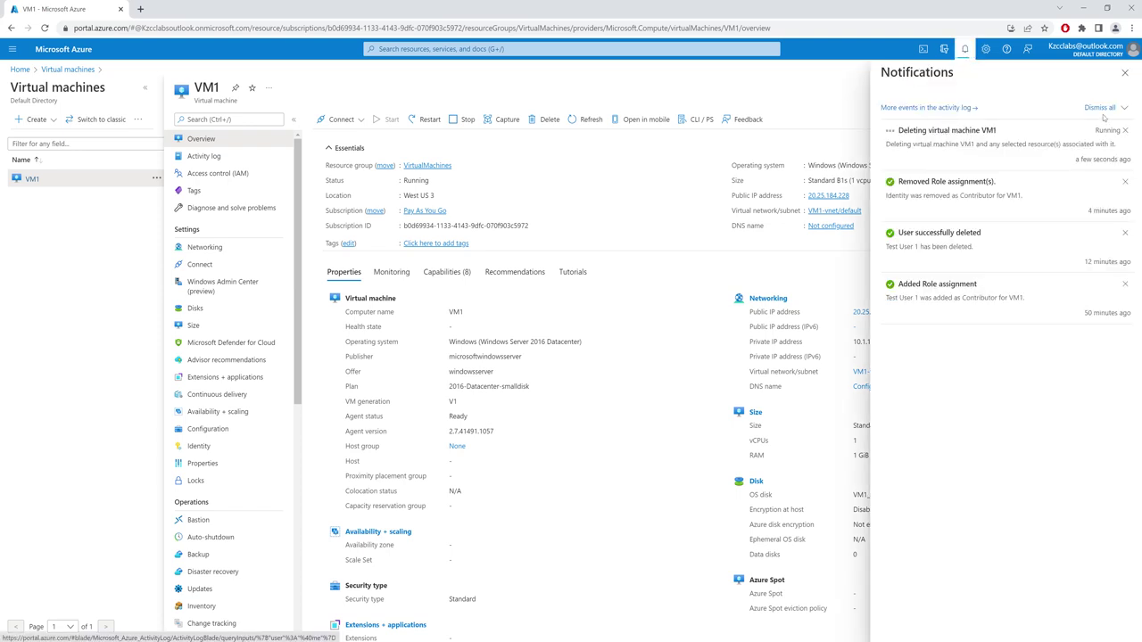
pyautogui.moveTo(899, 131); pyautogui.dragTo(989, 131)
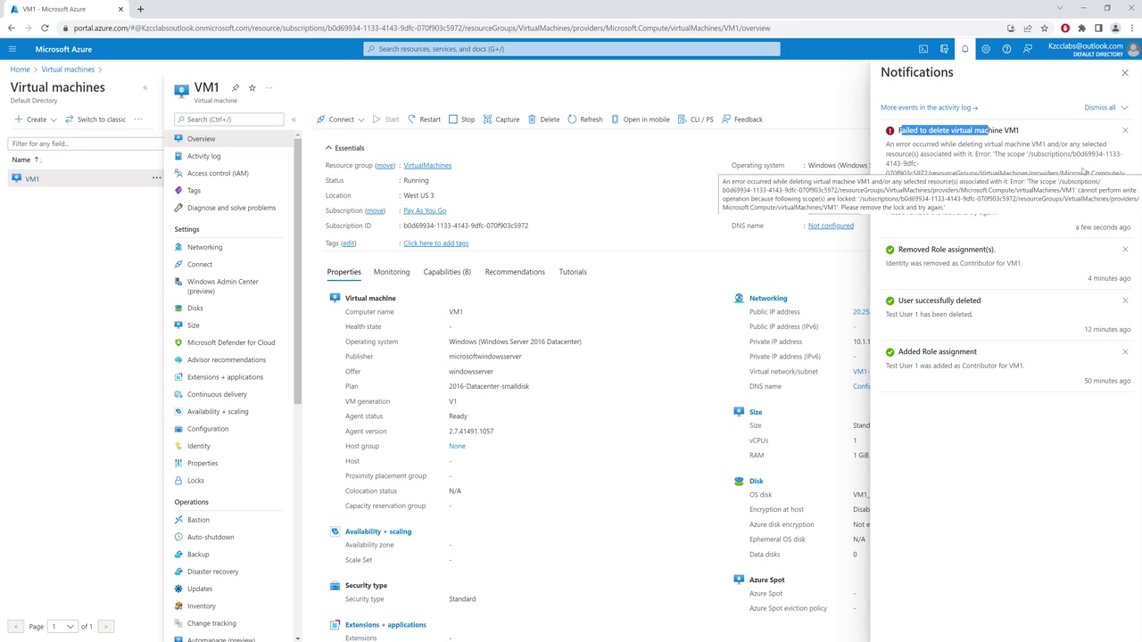
pyautogui.moveTo(1040, 183); pyautogui.dragTo(1094, 183)
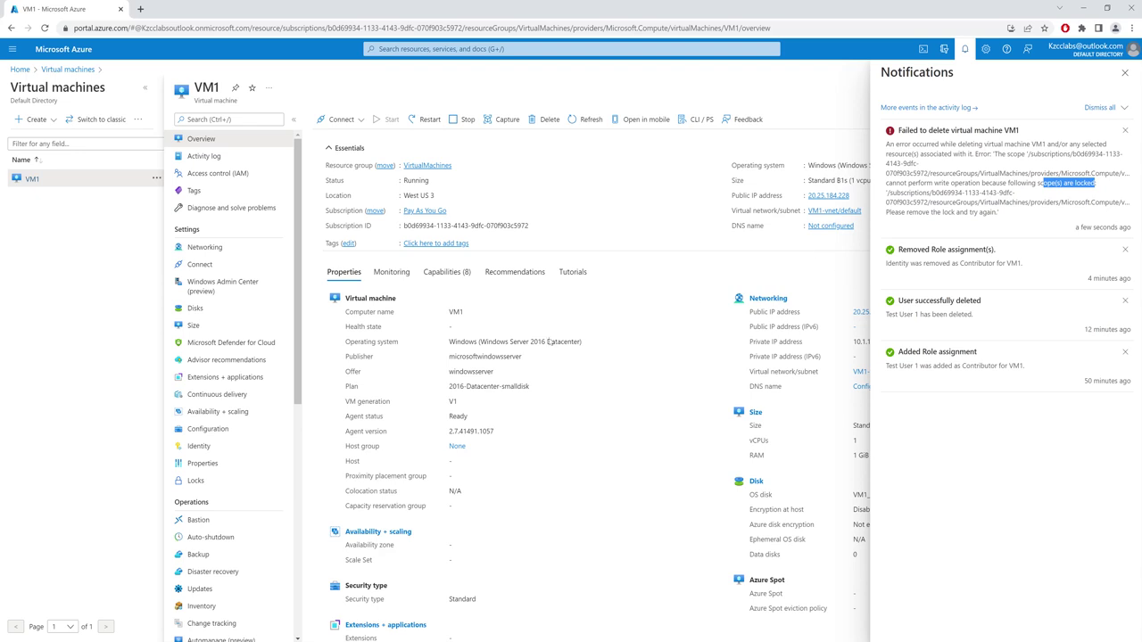
# Close the notifications and remove the Read-only lock from VM1.
pyautogui.click(226, 481)
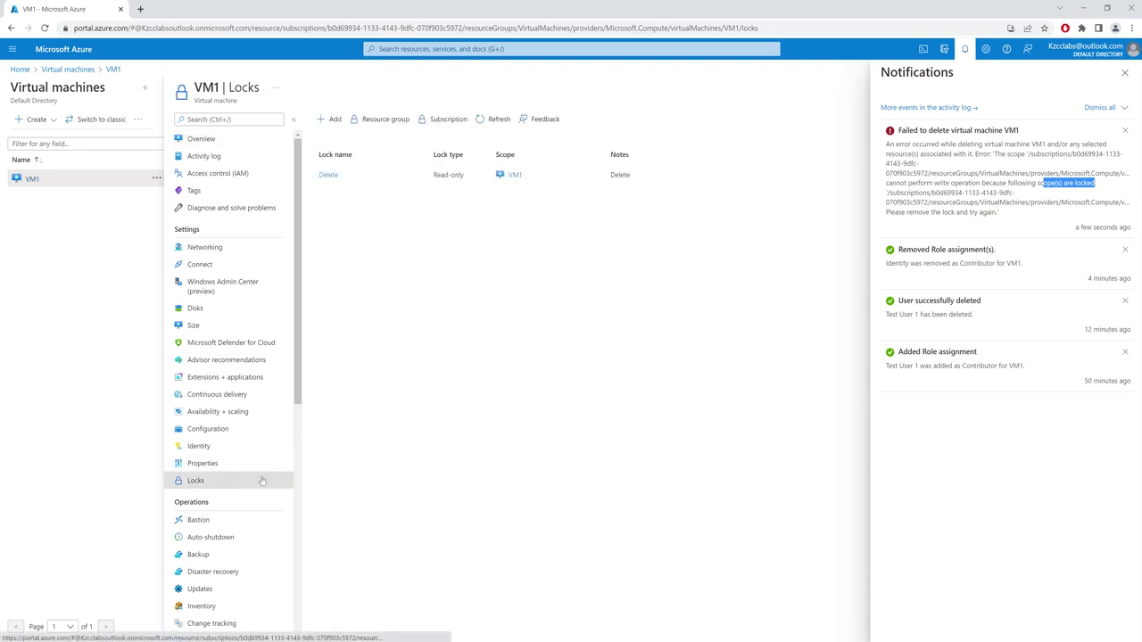
pyautogui.click(1124, 72)
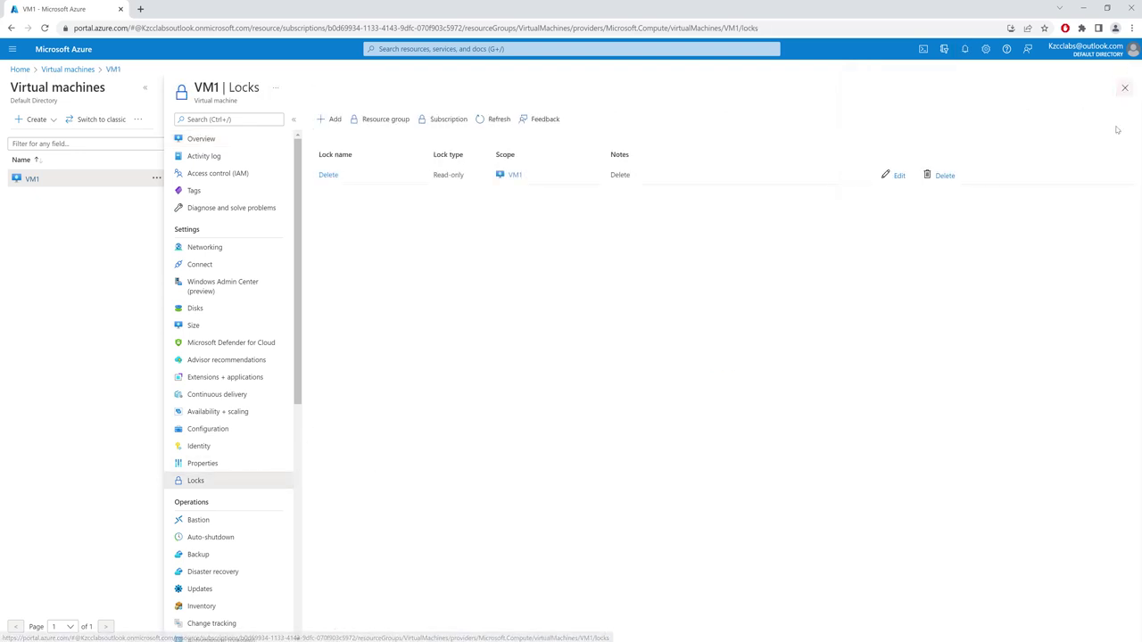
pyautogui.click(945, 175)
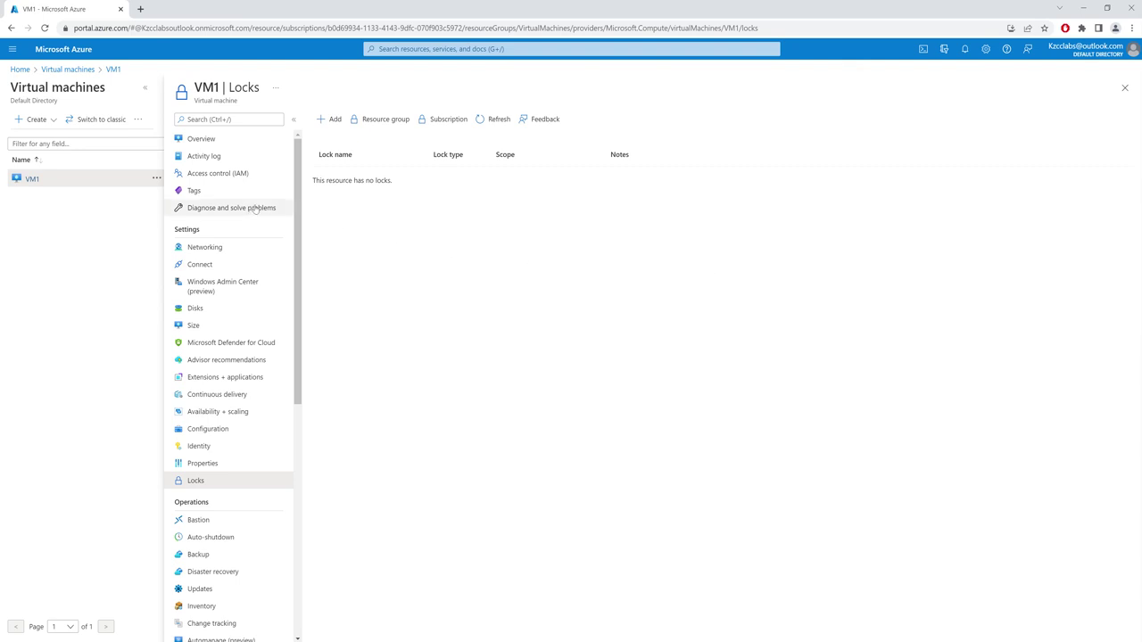
# Delete VM1 together with its OS disk, network interfaces and public IP addresses, acknowledging the deletion statement.
pyautogui.click(244, 146)
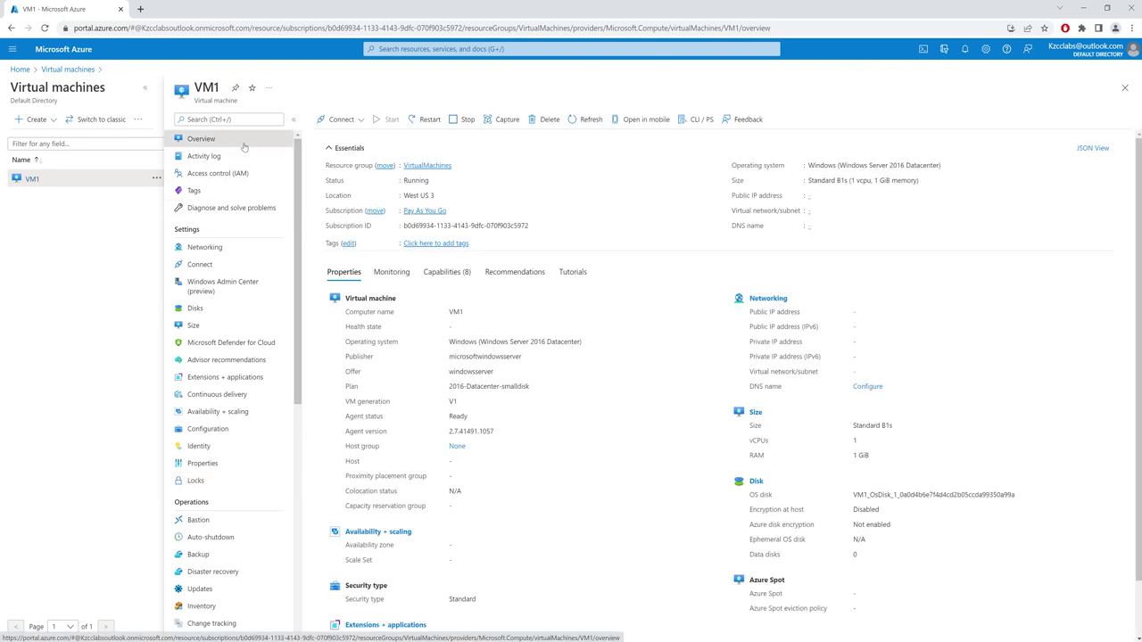
pyautogui.click(539, 122)
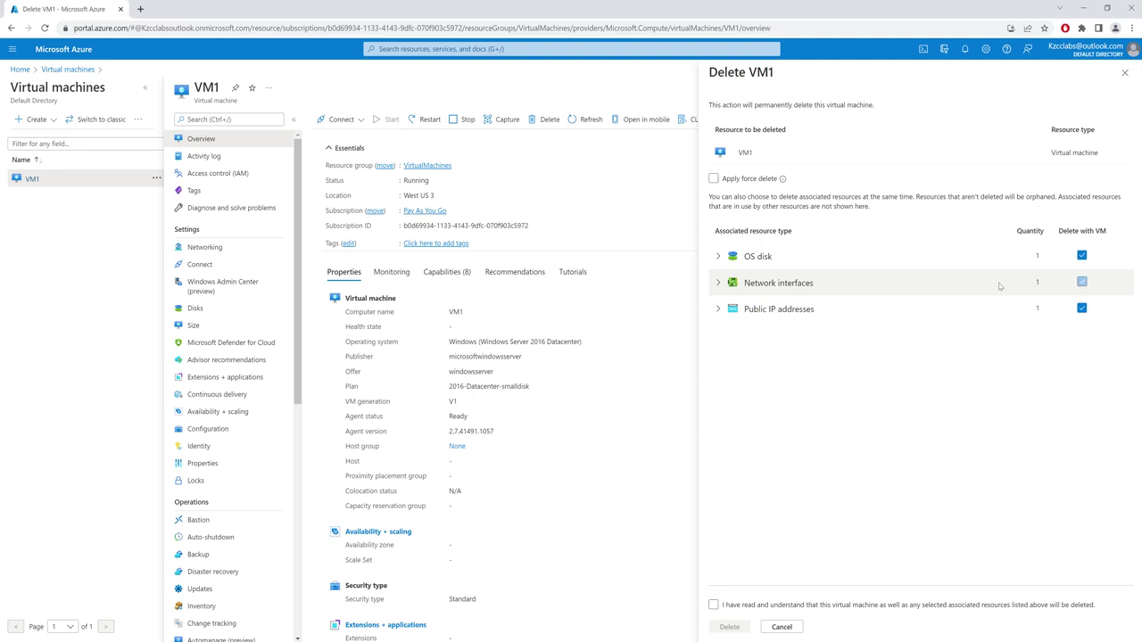
pyautogui.click(1081, 282)
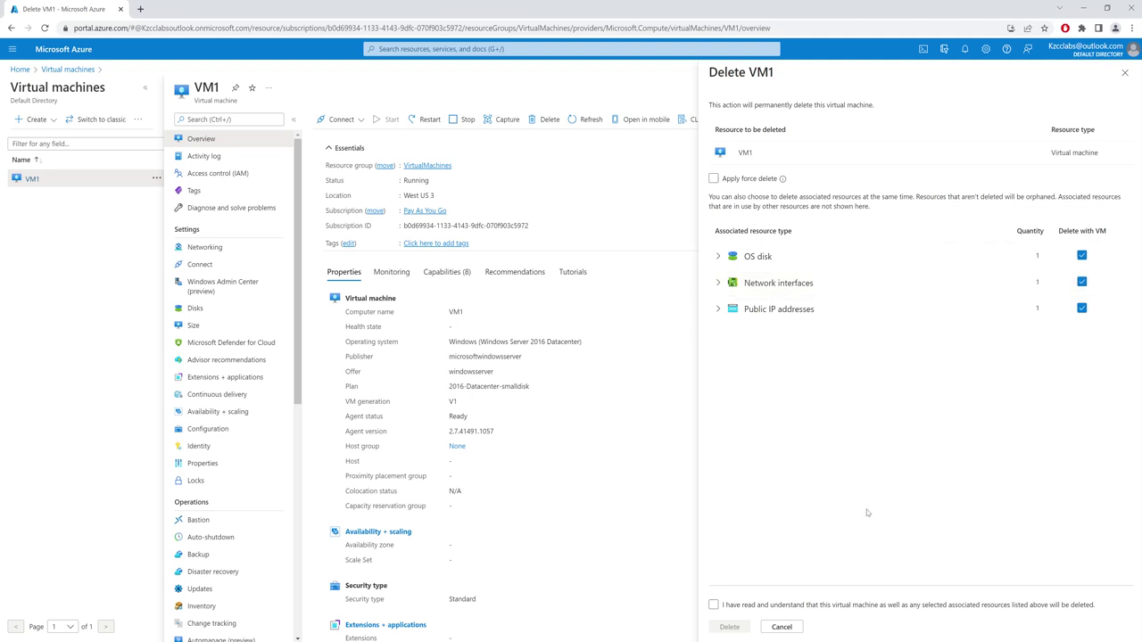
pyautogui.click(714, 605)
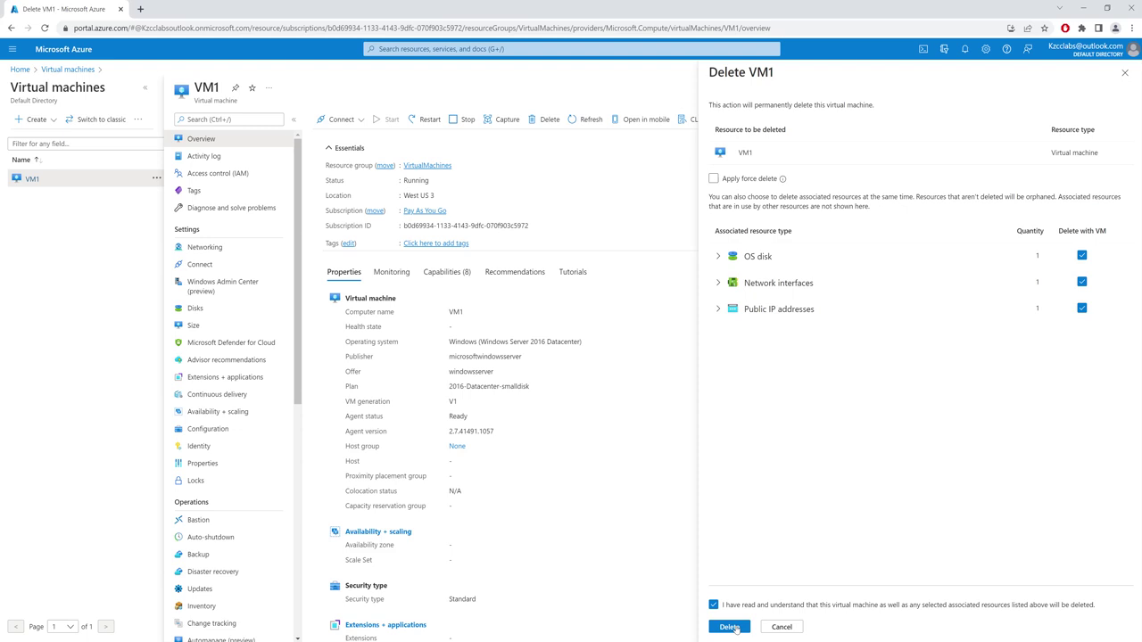
pyautogui.click(730, 627)
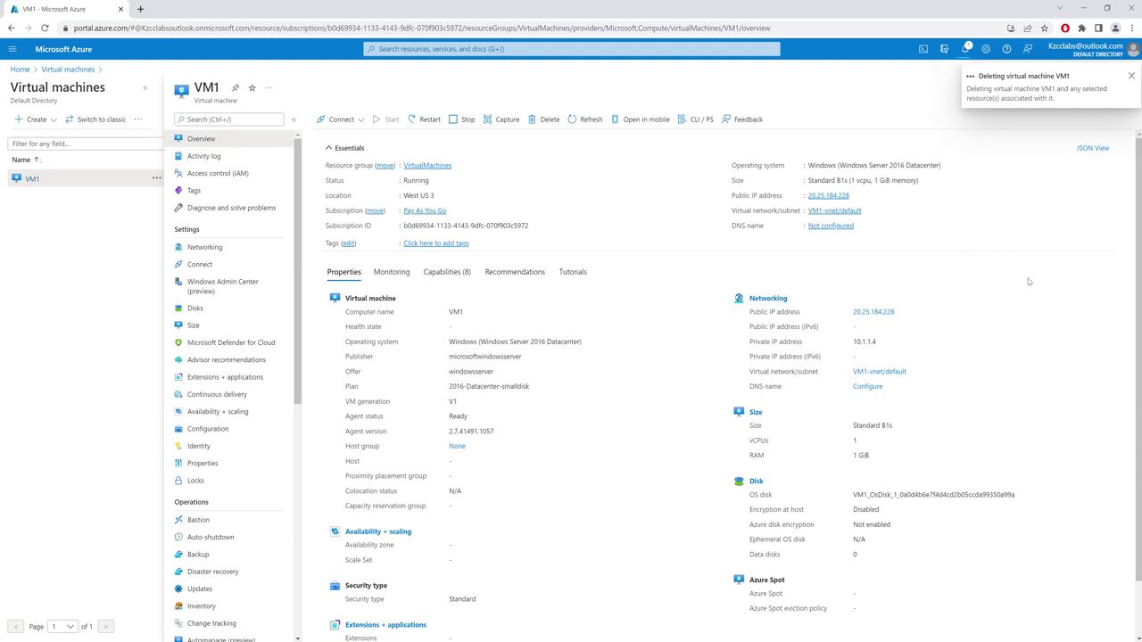
# Check the notification about VM1's deletion and its status in the refreshed virtual machines list.
pyautogui.click(965, 49)
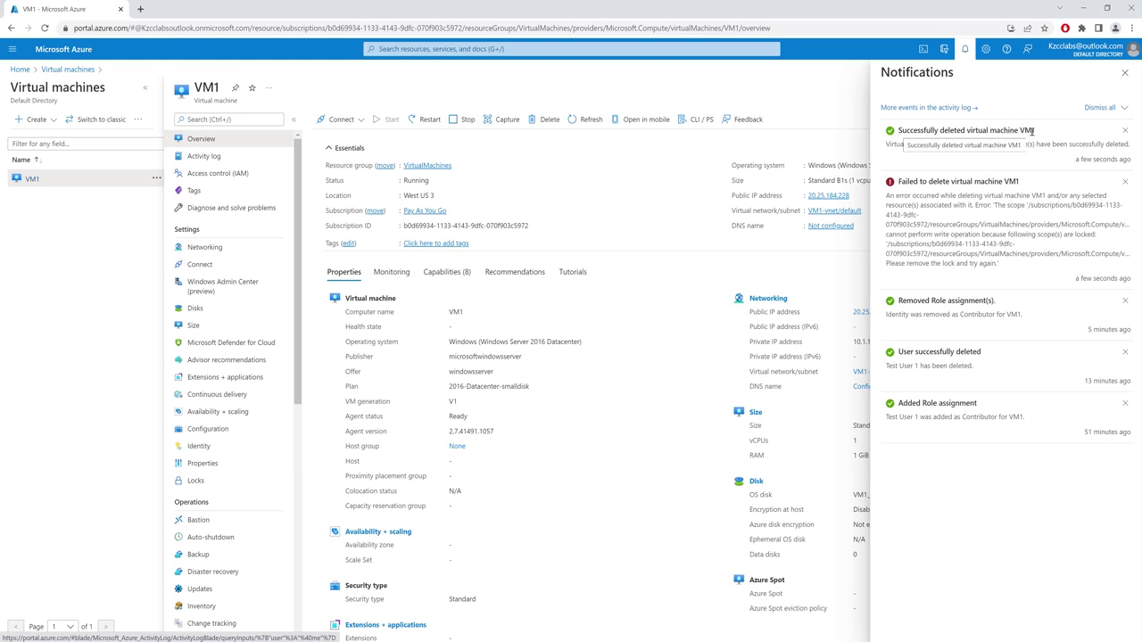
pyautogui.click(1127, 73)
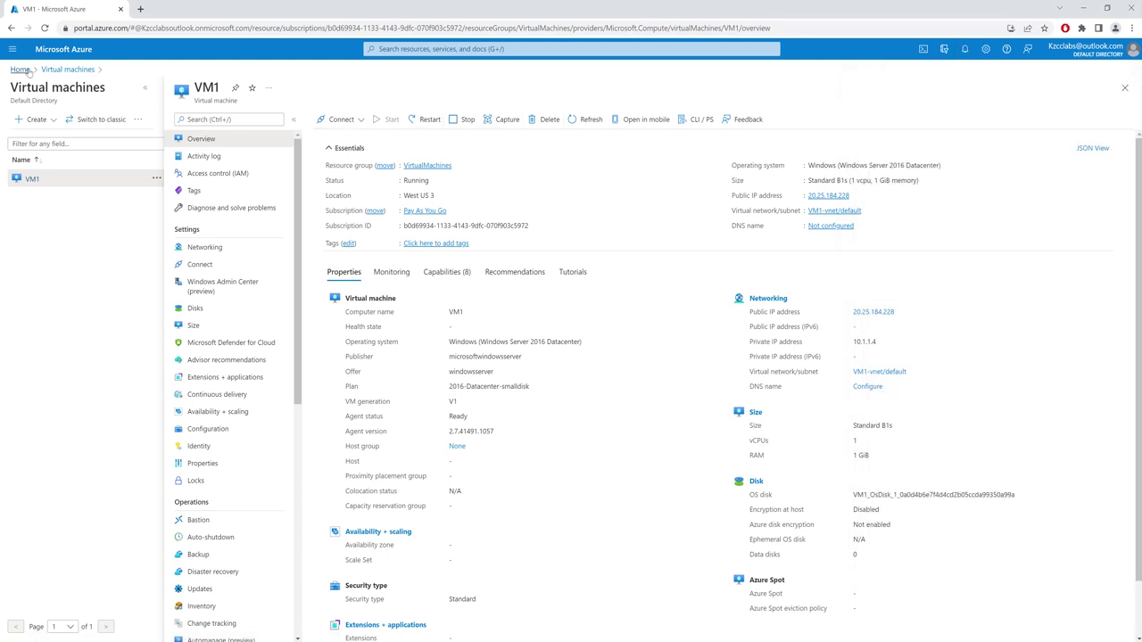
pyautogui.click(66, 69)
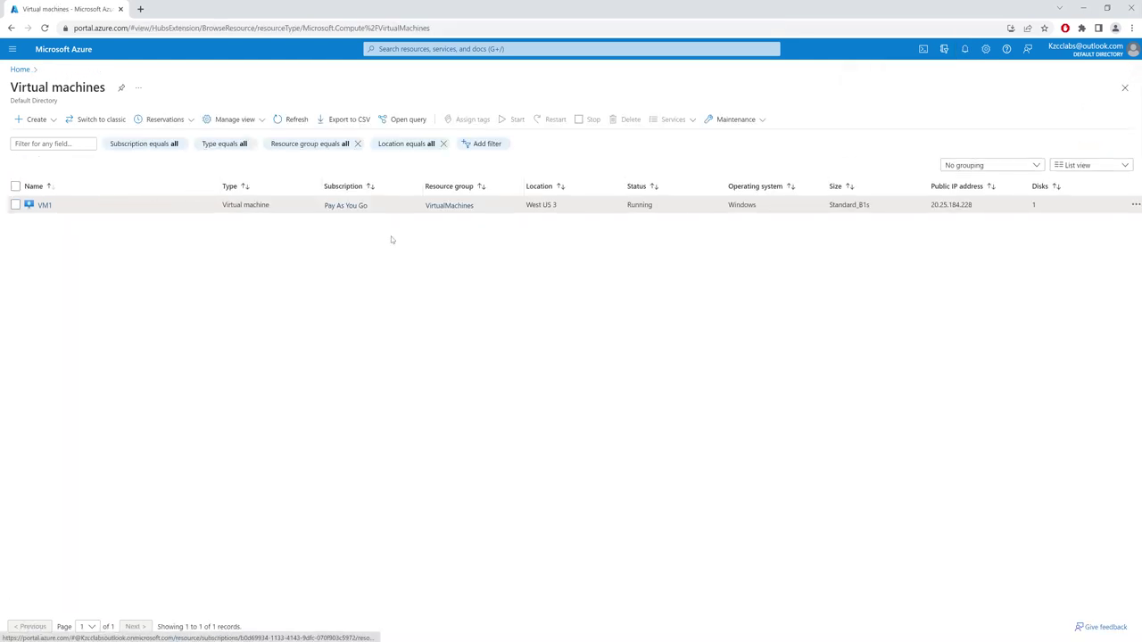
pyautogui.click(292, 121)
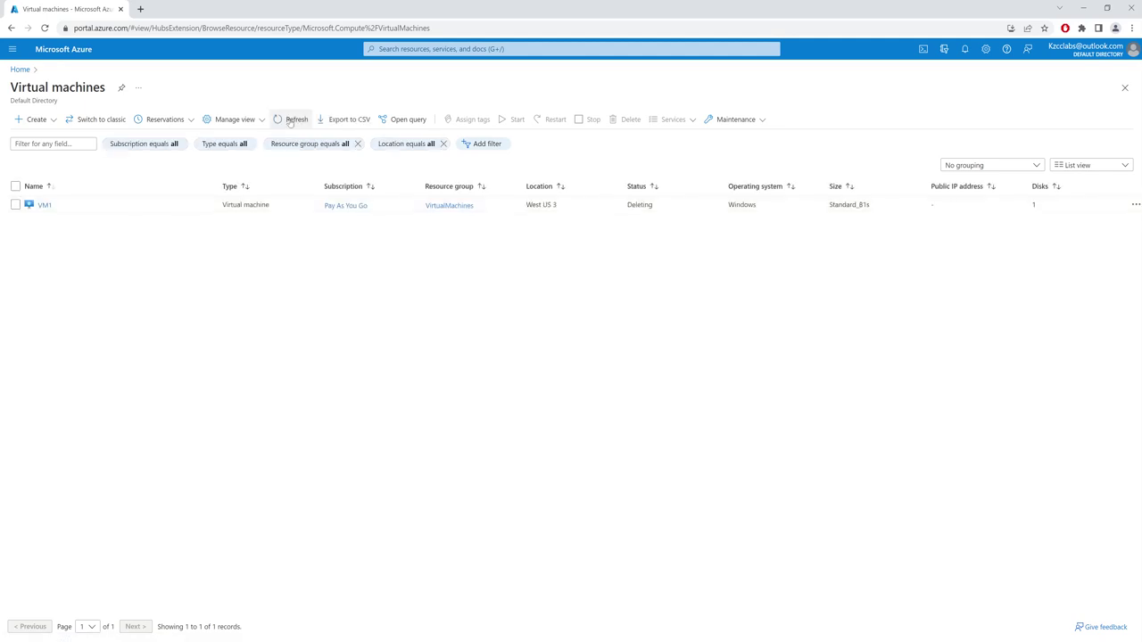
pyautogui.click(291, 122)
pyautogui.doubleClick(645, 205)
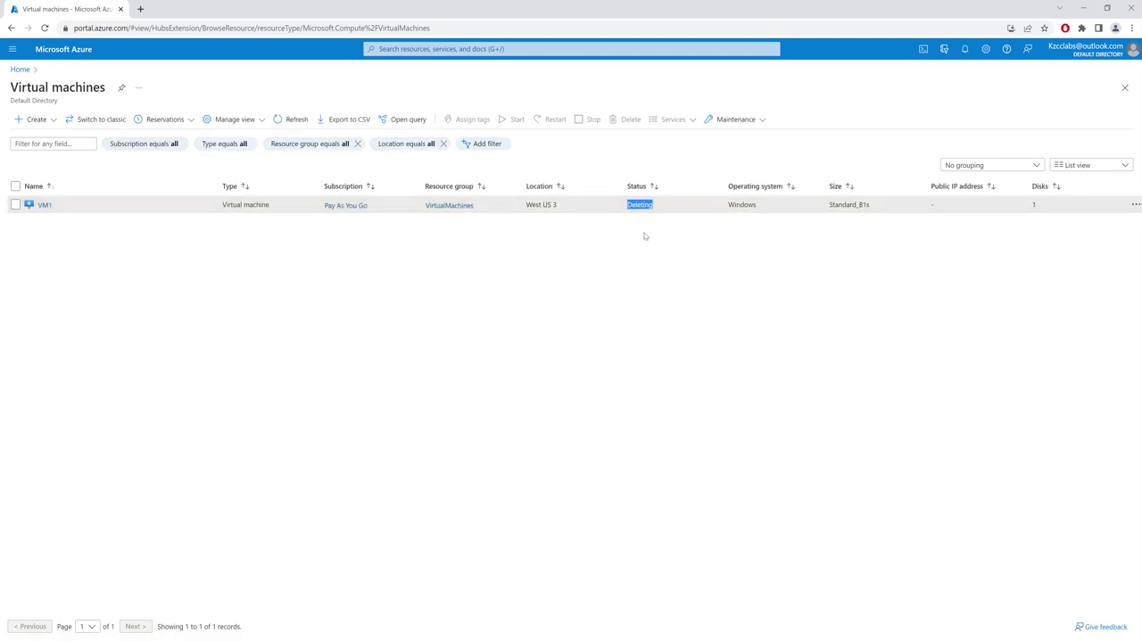
pyautogui.click(652, 222)
# Recheck VM1's deletion notification and refresh the virtual machines list again, staying in the current view.
pyautogui.click(292, 125)
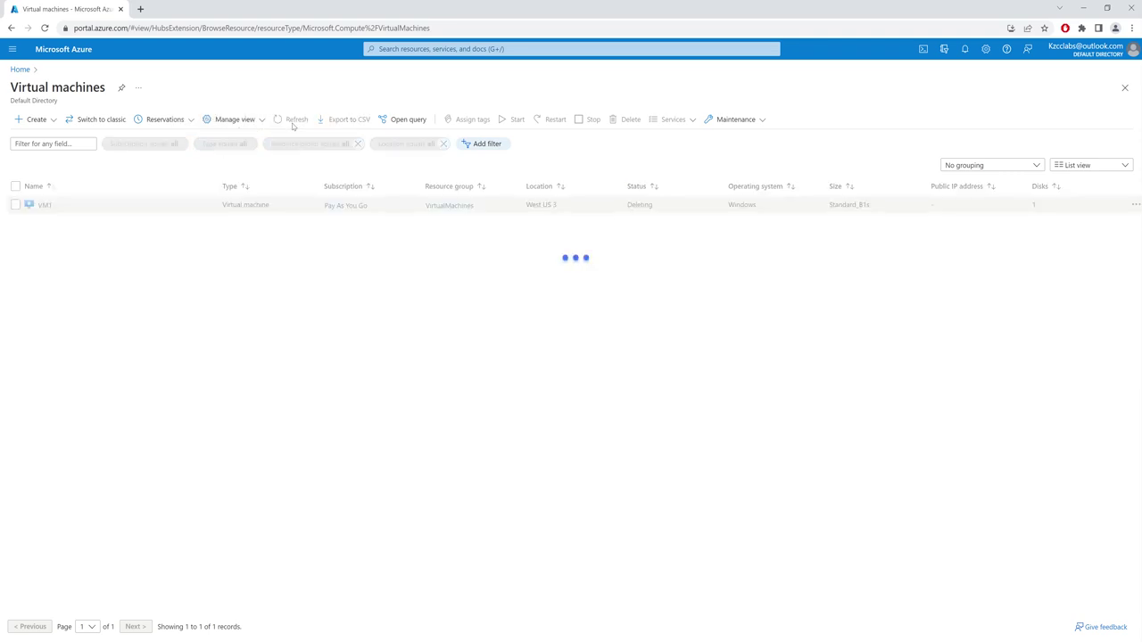
pyautogui.click(292, 126)
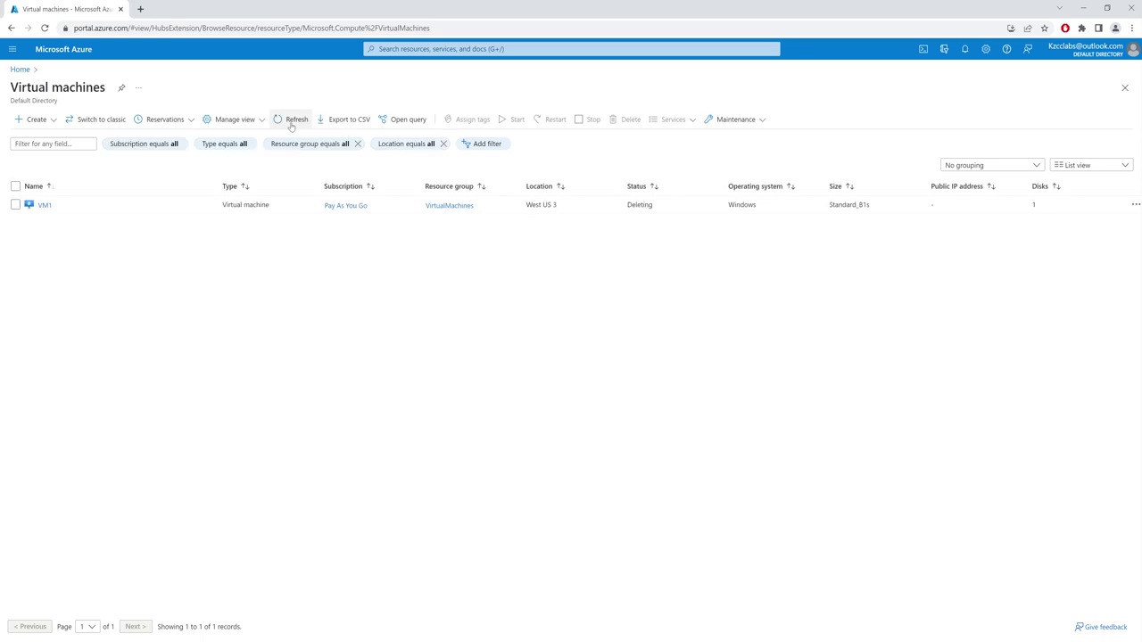
pyautogui.click(964, 50)
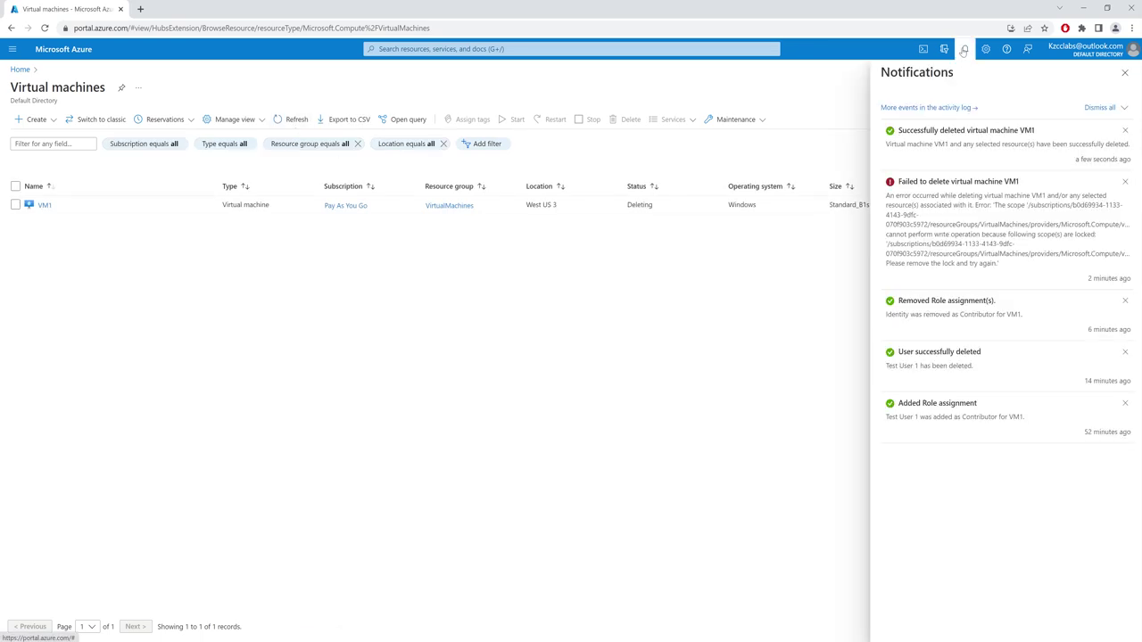
pyautogui.click(964, 50)
pyautogui.click(287, 122)
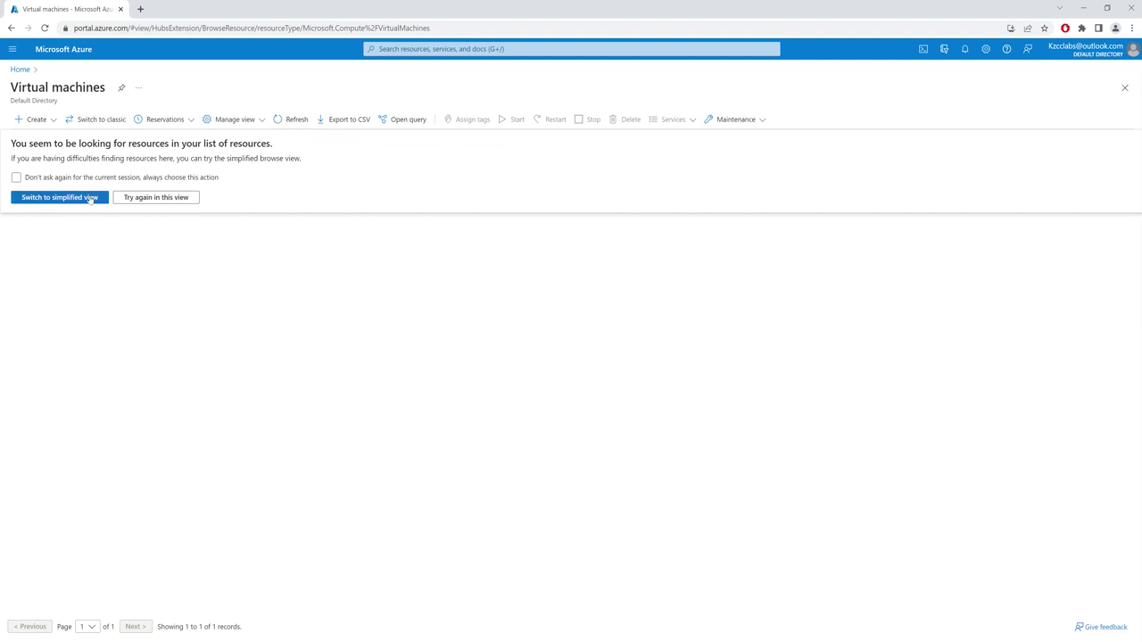
pyautogui.click(164, 199)
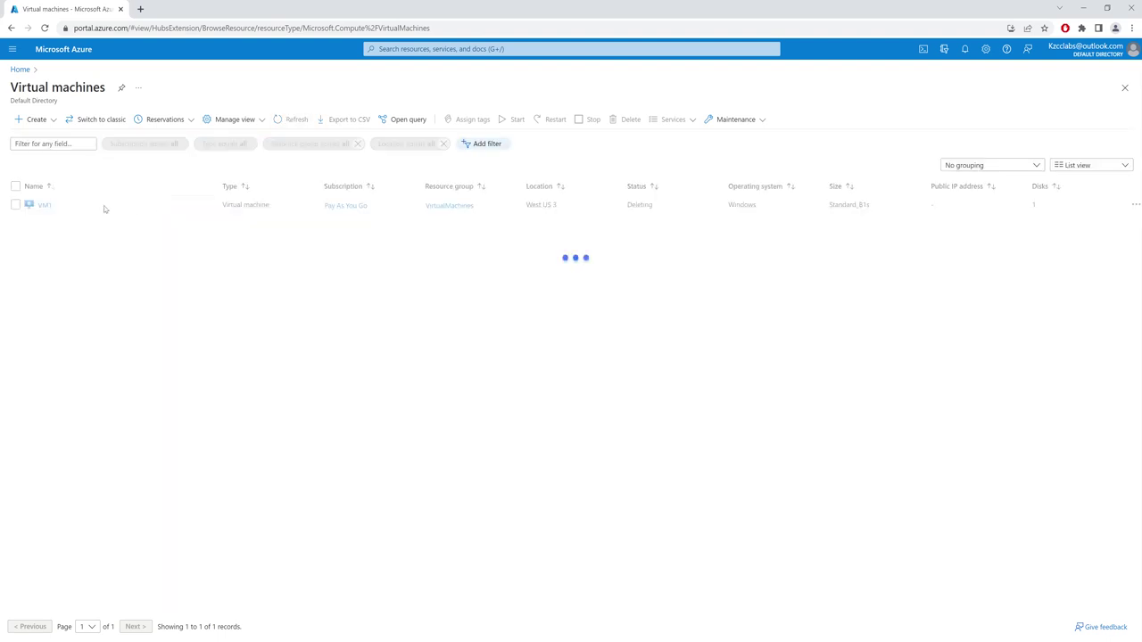